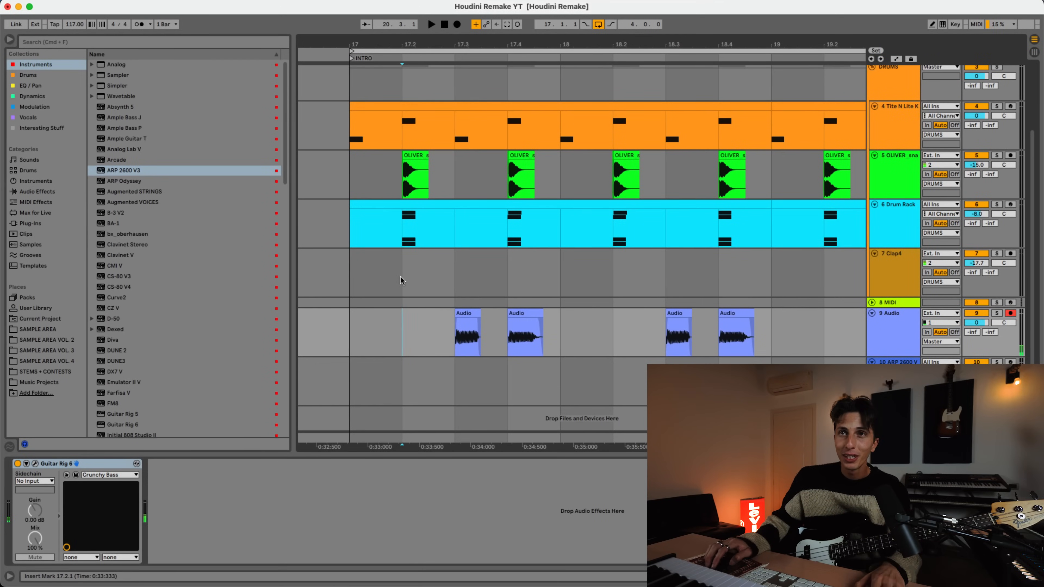
# Play the bass clips in the intro from bar 17 and select their 9 Audio track
pyautogui.click(357, 329)
pyautogui.press('space')
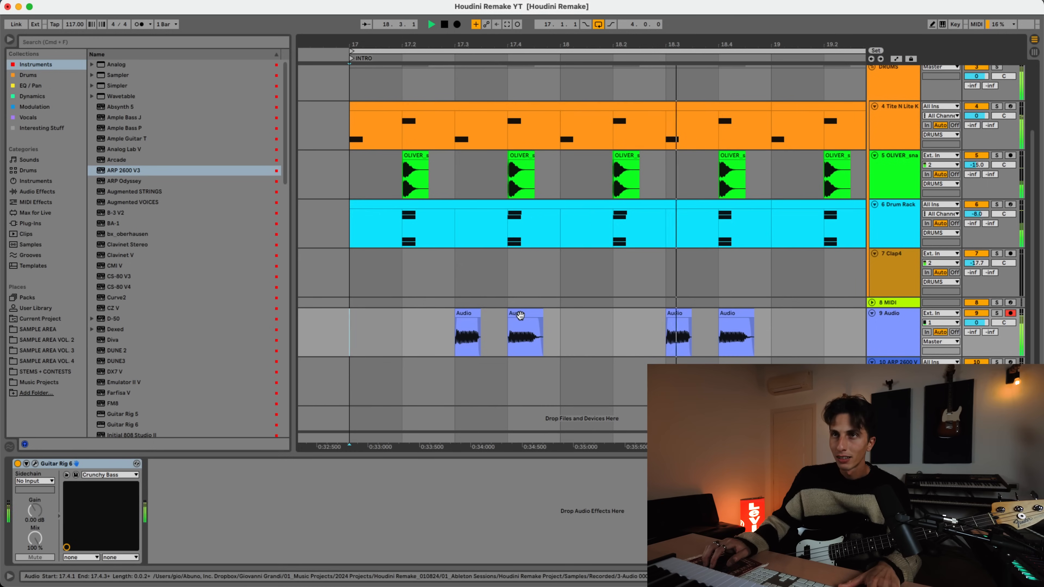
pyautogui.press('space')
pyautogui.moveTo(476, 43); pyautogui.dragTo(492, 254)
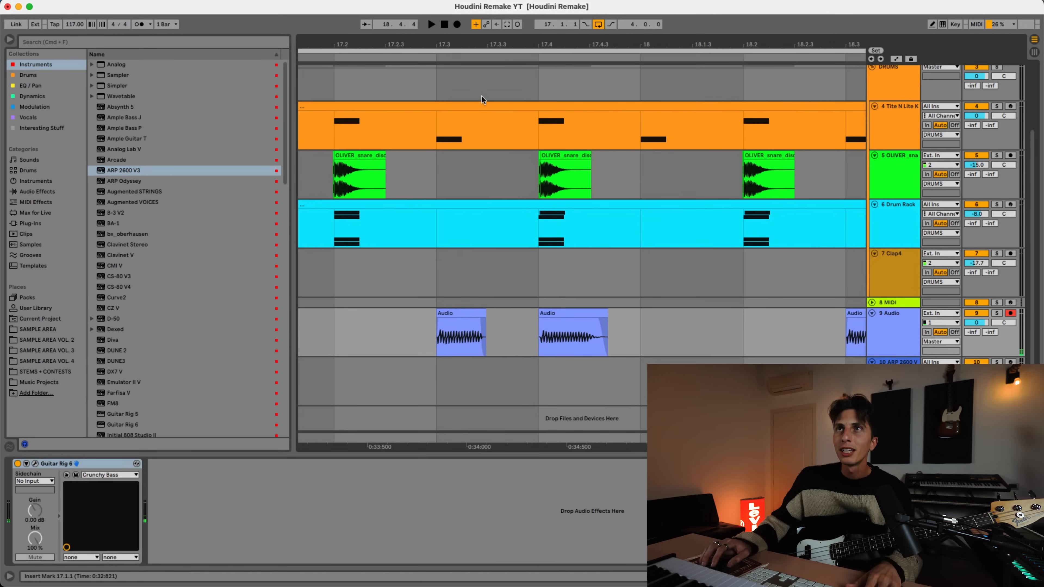
pyautogui.moveTo(491, 45); pyautogui.dragTo(491, 45)
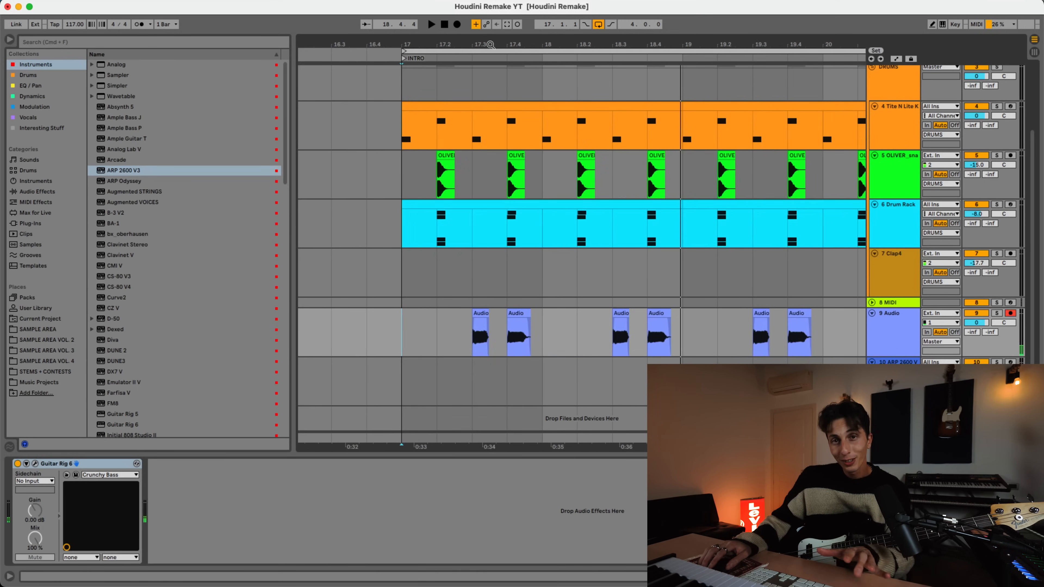
pyautogui.click(881, 338)
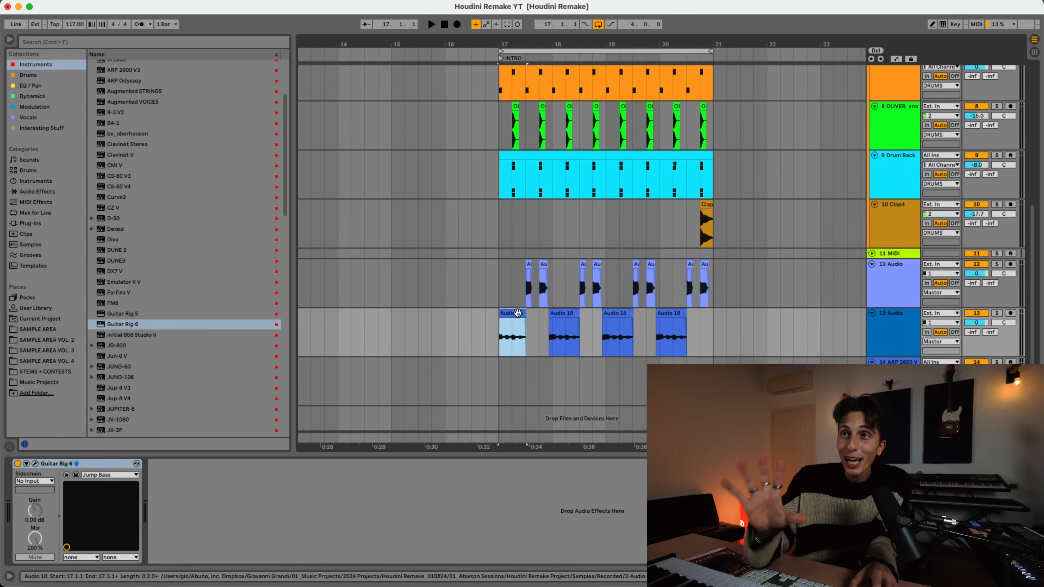
# Play the bass riff clips on track 13 and its double below from bar 17
pyautogui.hscroll(3, 517, 314)
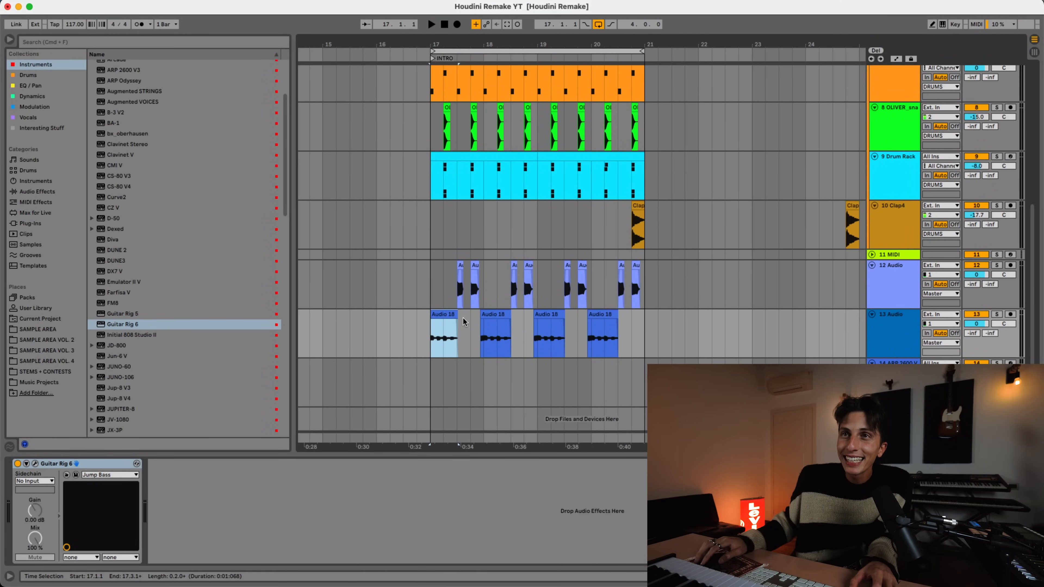
pyautogui.moveTo(434, 39); pyautogui.dragTo(433, 74)
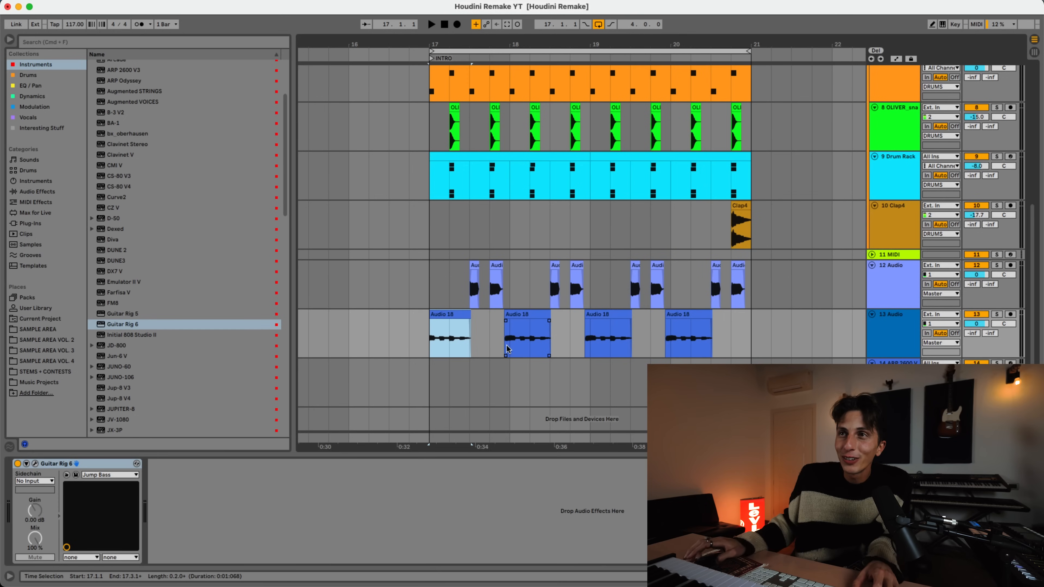
pyautogui.press('space')
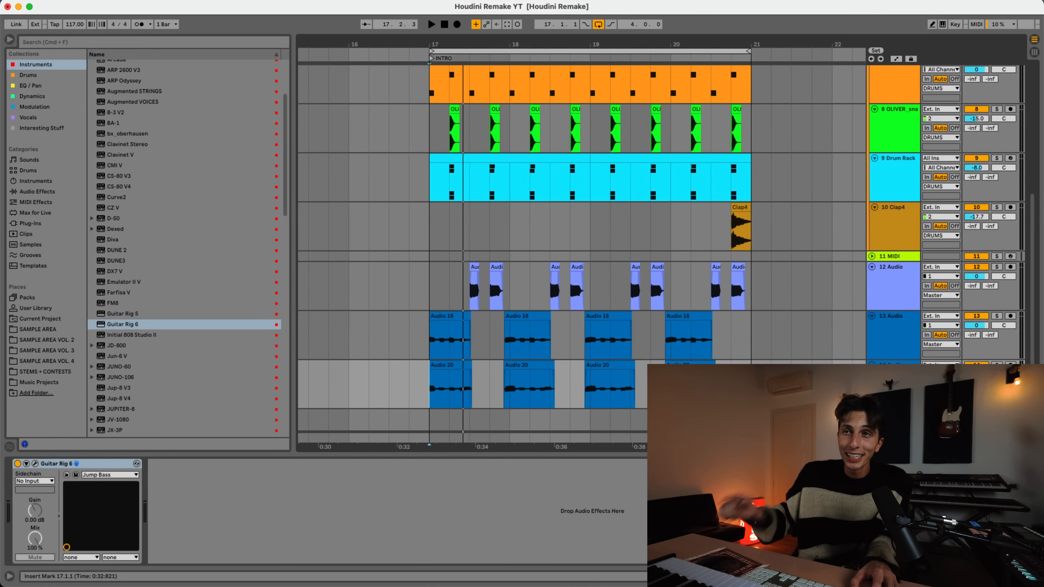
pyautogui.click(452, 365)
pyautogui.press('space')
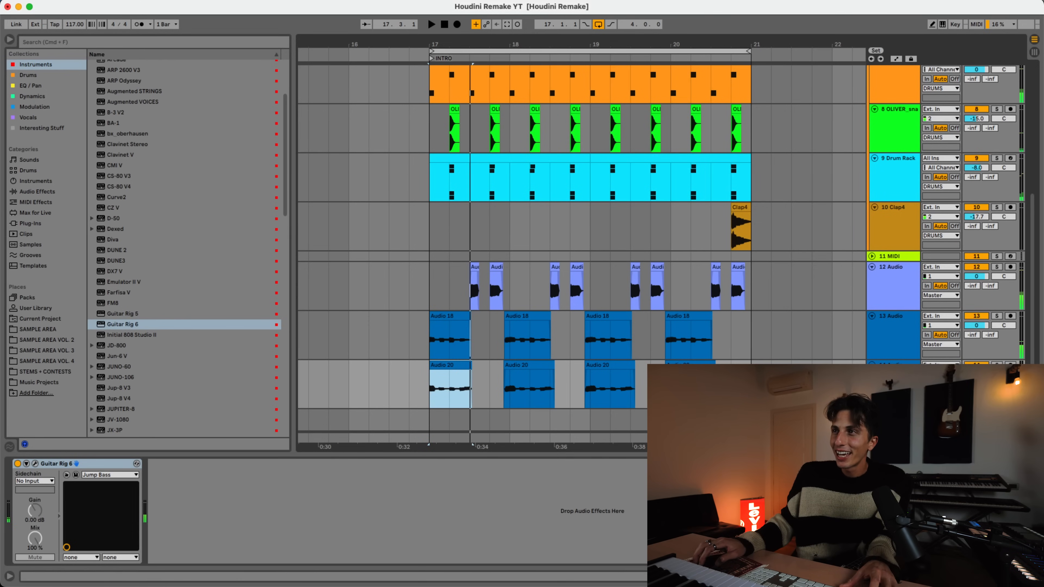
# Pan the 13 Audio bass riff track to 50L and lower its volume to about -3.8 dB
pyautogui.click(1004, 374)
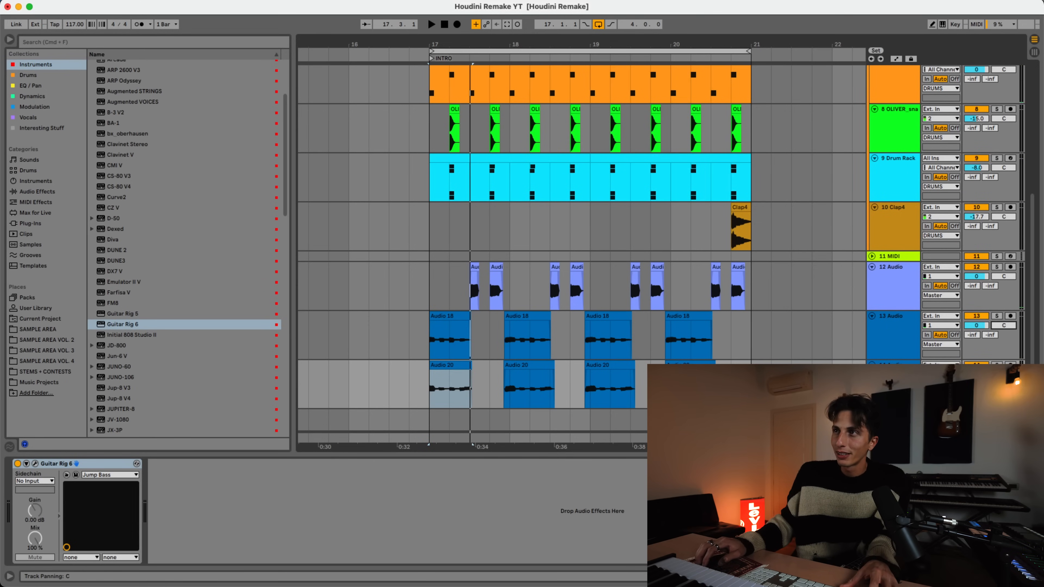
pyautogui.click(870, 357)
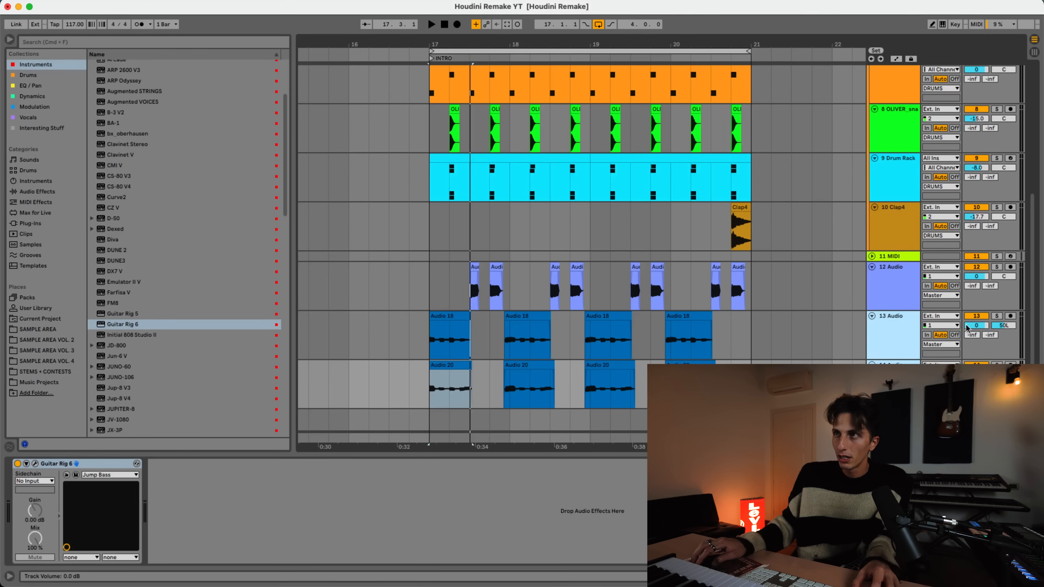
pyautogui.moveTo(967, 327); pyautogui.dragTo(967, 334)
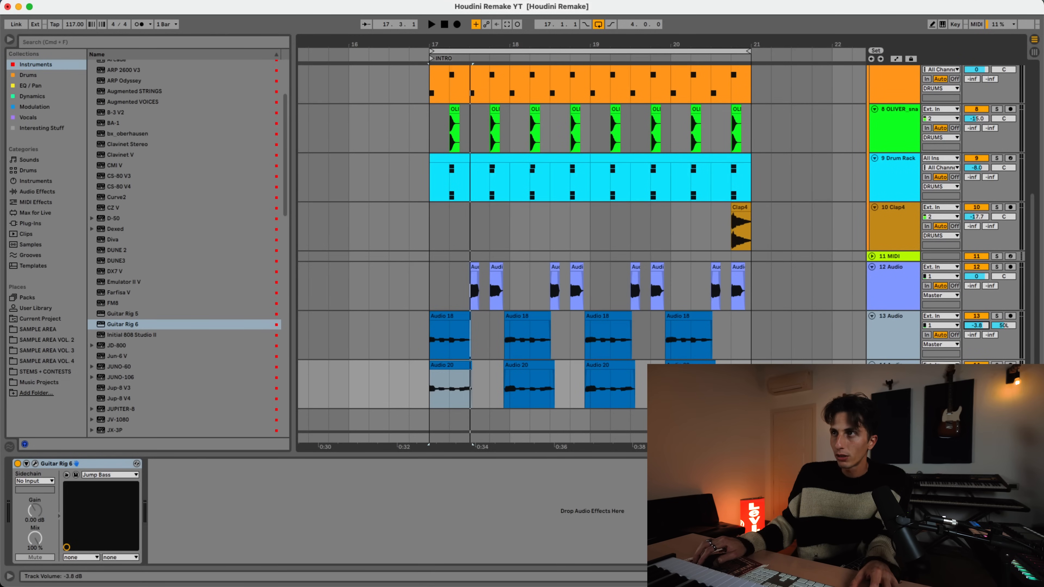
pyautogui.click(433, 348)
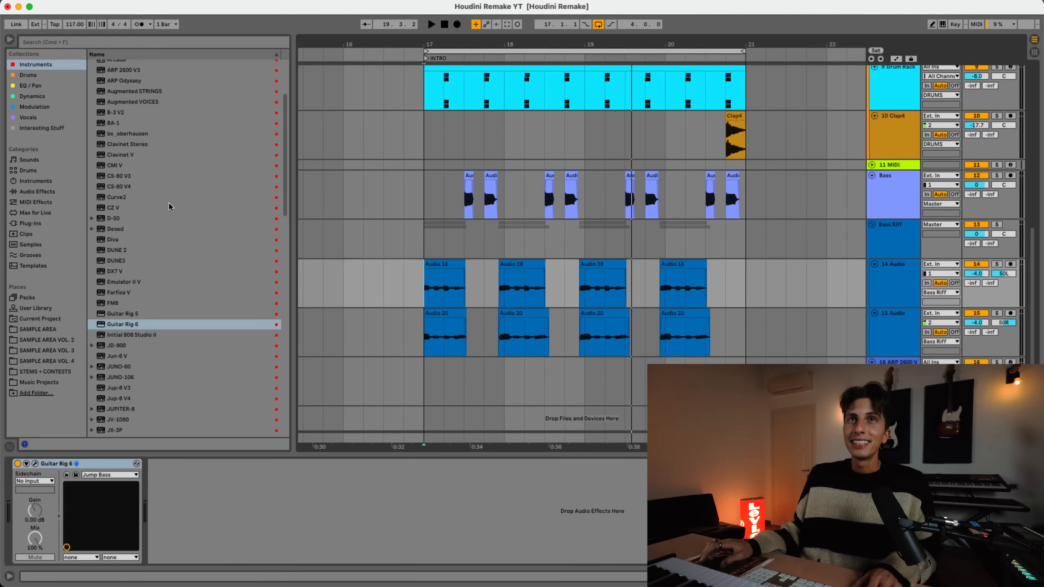
# Load iZotope Trash 2 from the Dynamics collection onto the 14 Audio track and show its Convolve impulse responses
pyautogui.scroll(3, 171, 207)
pyautogui.click(32, 97)
pyautogui.scroll(-5, 177, 205)
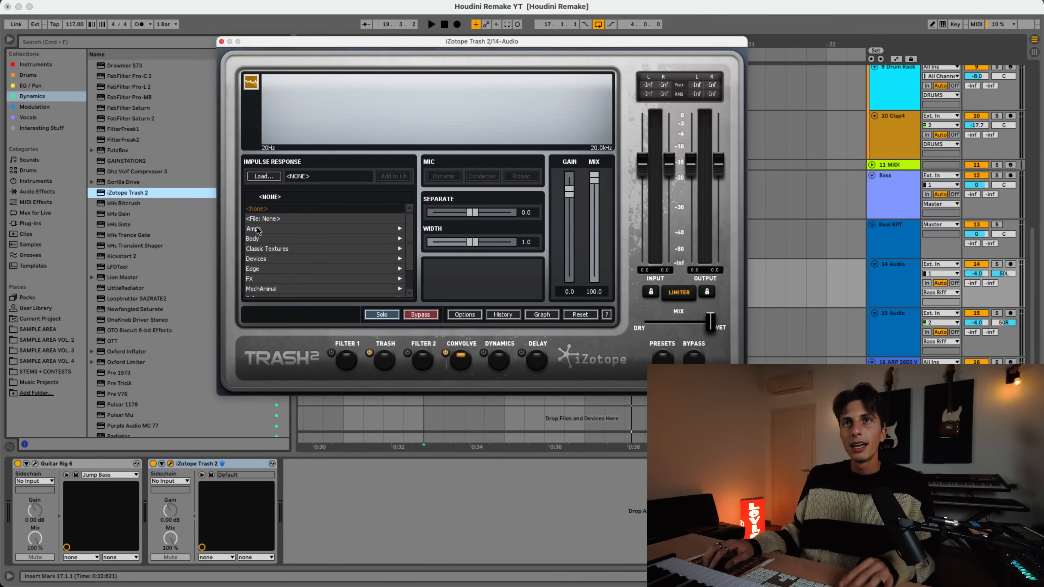
# Audition the Chelsea Classic and Grafton Bass Cab amp impulse responses on the bass riff
pyautogui.click(279, 240)
pyautogui.scroll(-1, 272, 241)
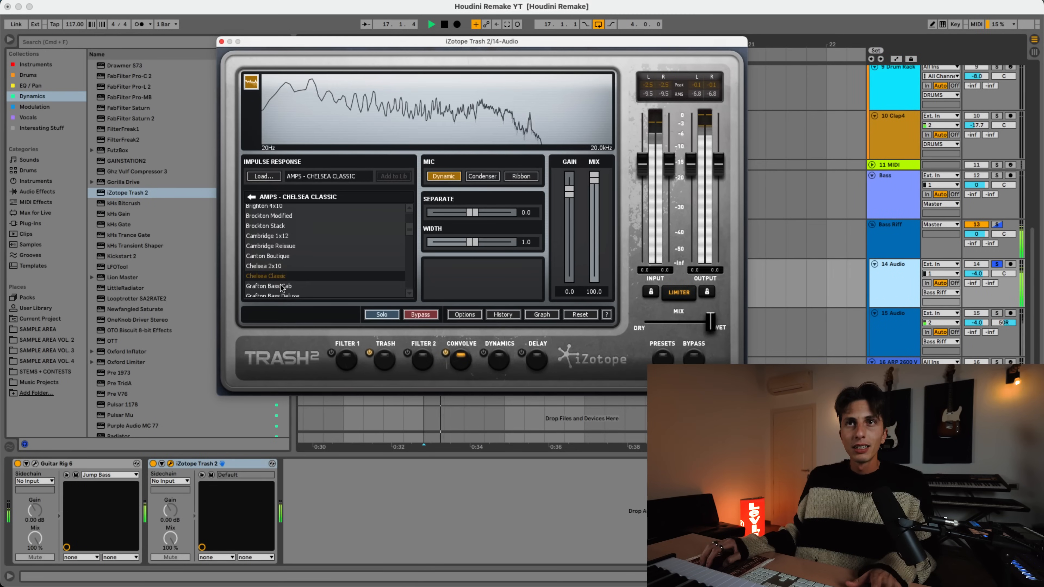
pyautogui.click(286, 274)
pyautogui.scroll(-3, 286, 270)
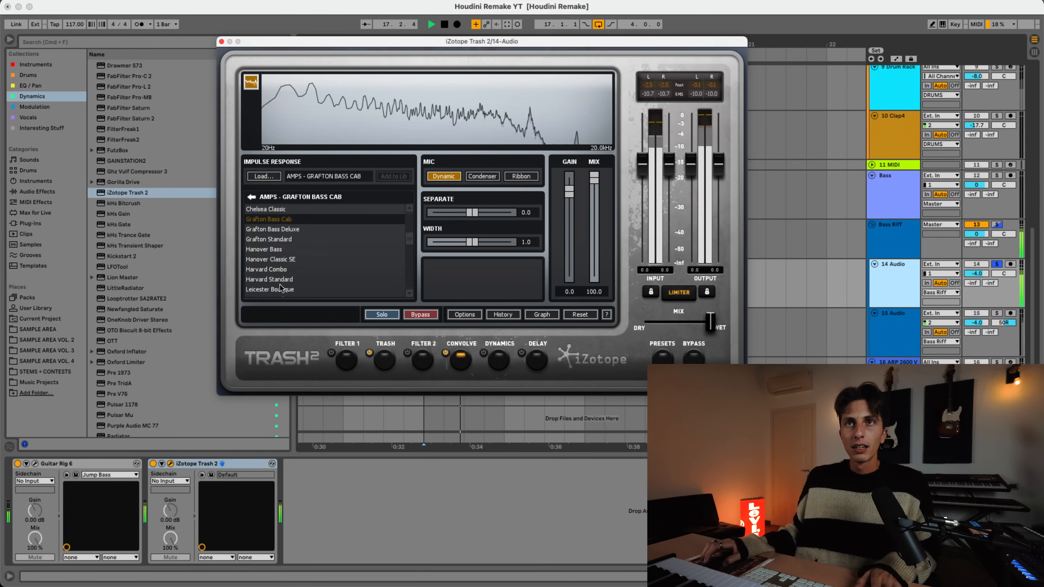
# Audition the Hanover, Harvard and Leicester amp impulse responses, including Hanover Classic SE, Harvard Standard, Leicester Boutique and Leicester Combo
pyautogui.click(282, 246)
pyautogui.click(284, 256)
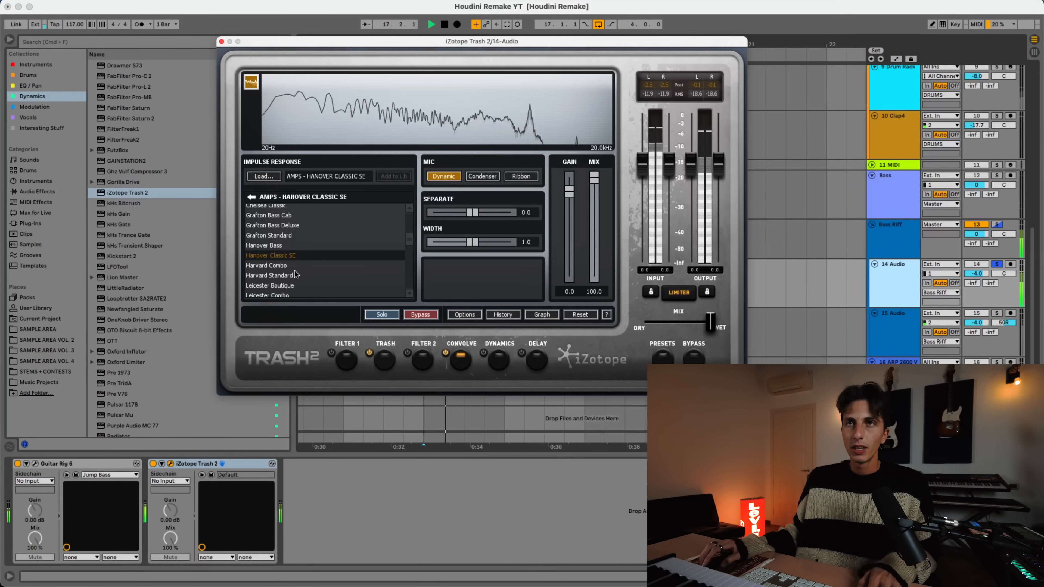
pyautogui.click(293, 274)
pyautogui.click(283, 286)
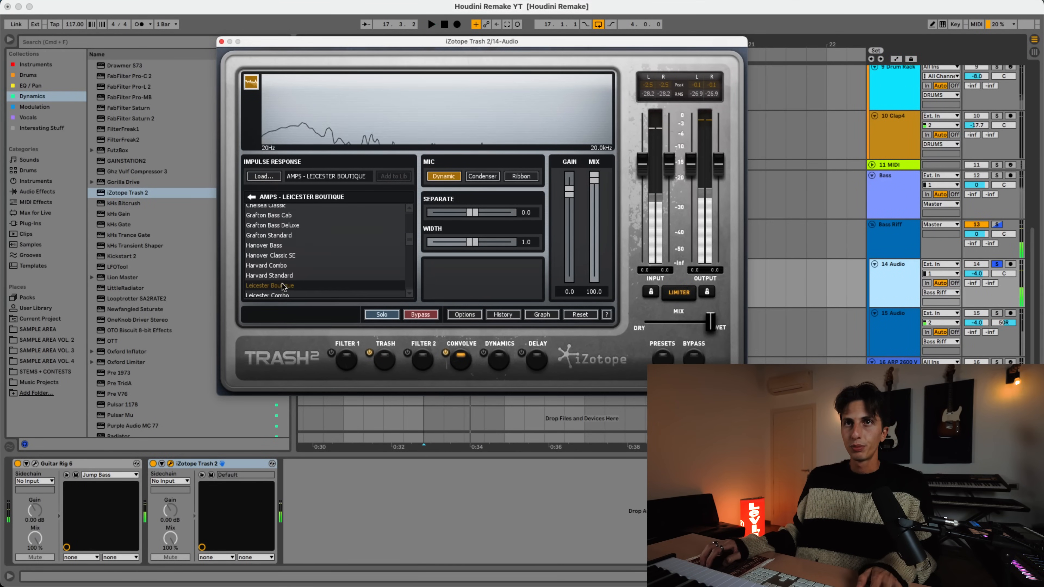
pyautogui.scroll(-1, 283, 285)
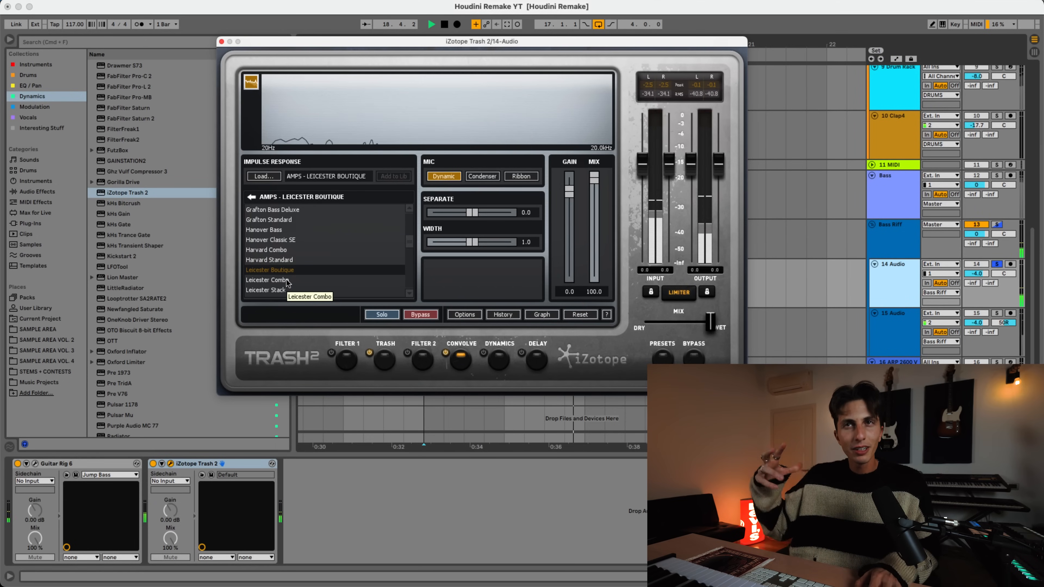
pyautogui.click(287, 281)
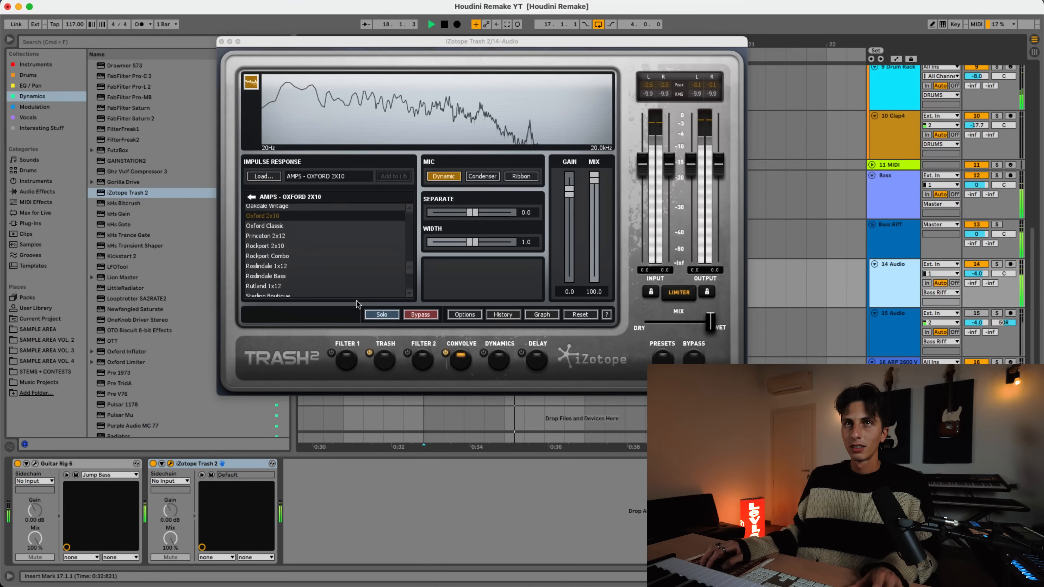
# Compare the Oxford, Princeton and Roslindale amp responses, choose Roslindale Bass and set the convolution width to 1.7
pyautogui.click(282, 227)
pyautogui.click(267, 217)
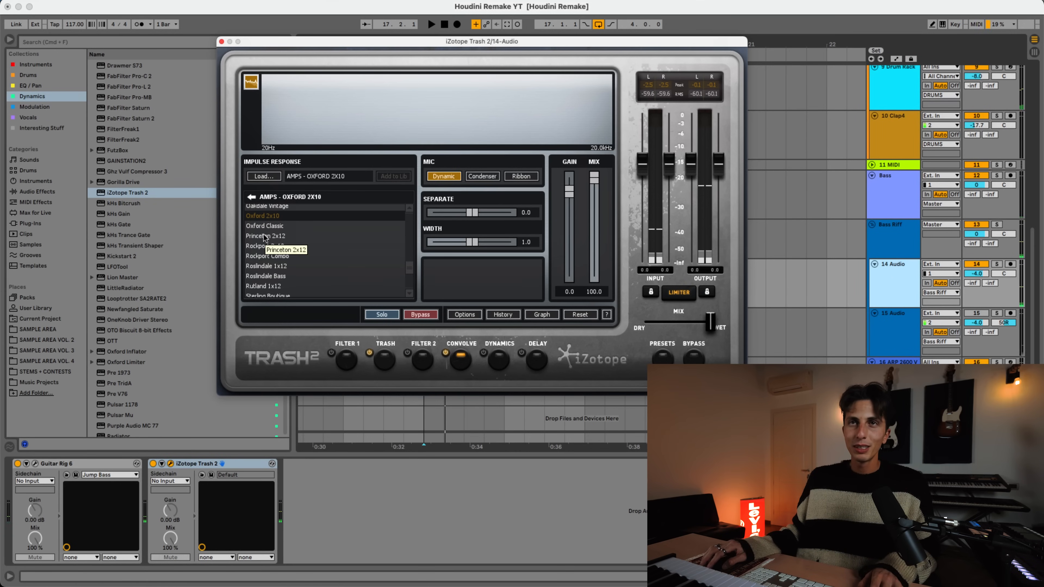
pyautogui.click(264, 234)
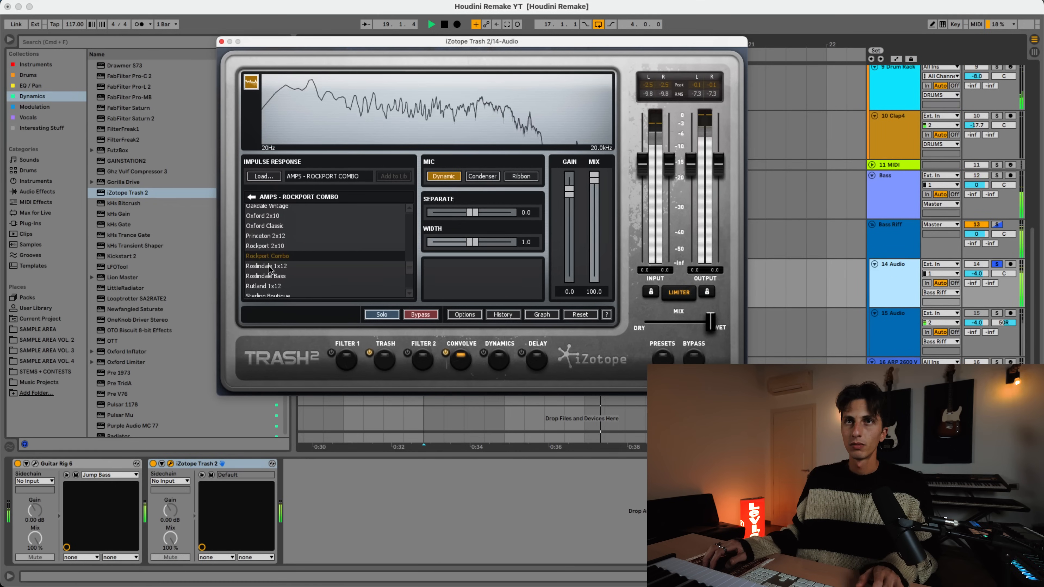
pyautogui.click(268, 266)
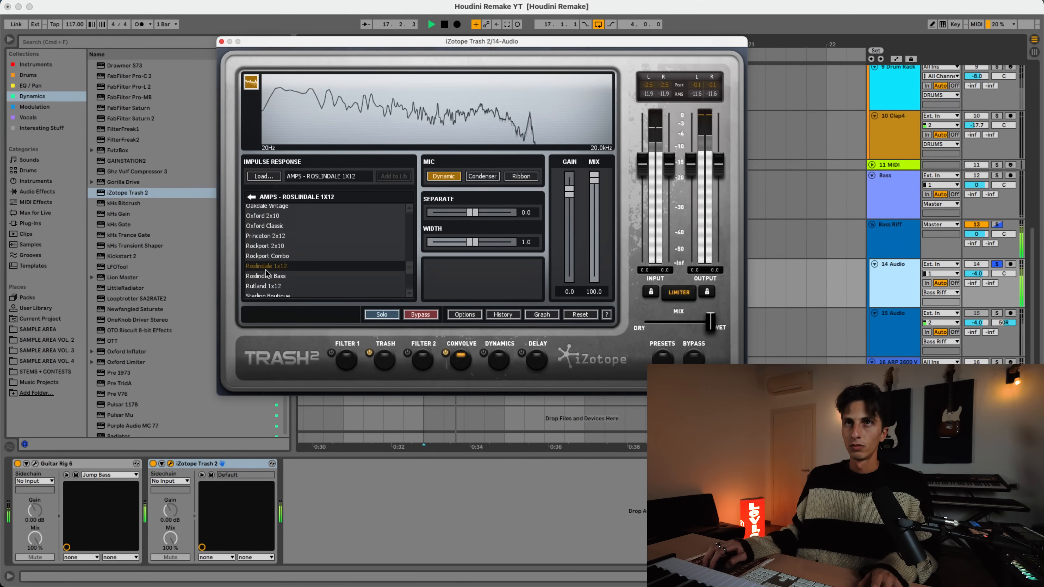
pyautogui.click(263, 275)
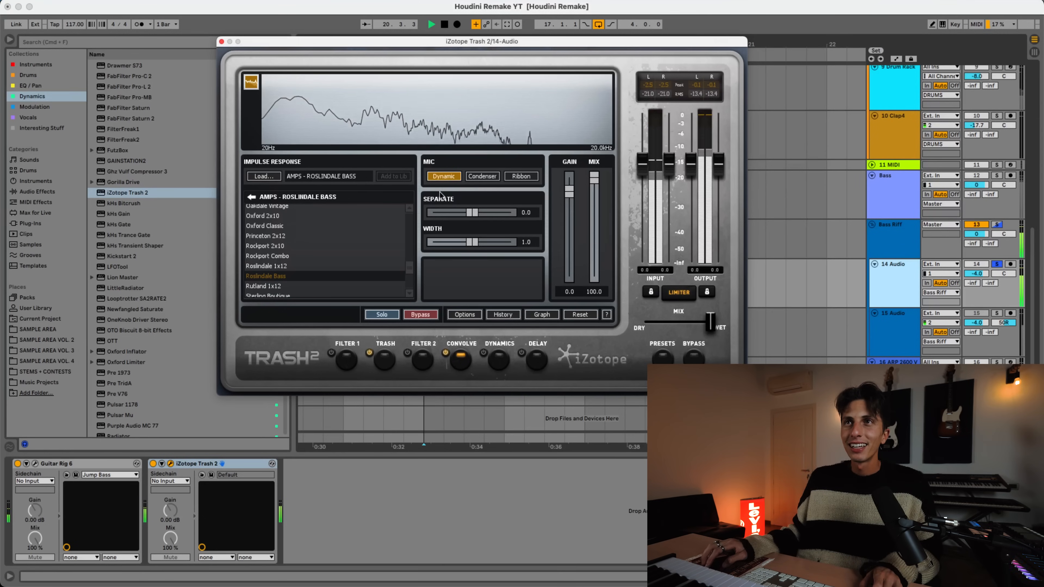
pyautogui.press('space')
pyautogui.click(385, 357)
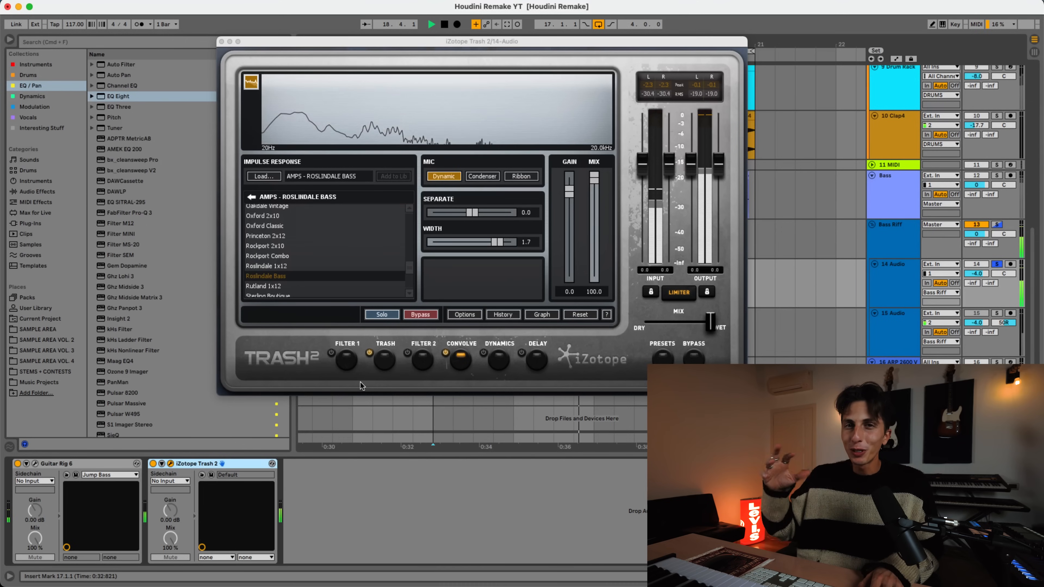
# Replay the riff and add FabFilter Pro-Q 3 from the EQ / Pan collection after Trash 2 on 14 Audio
pyautogui.press('space')
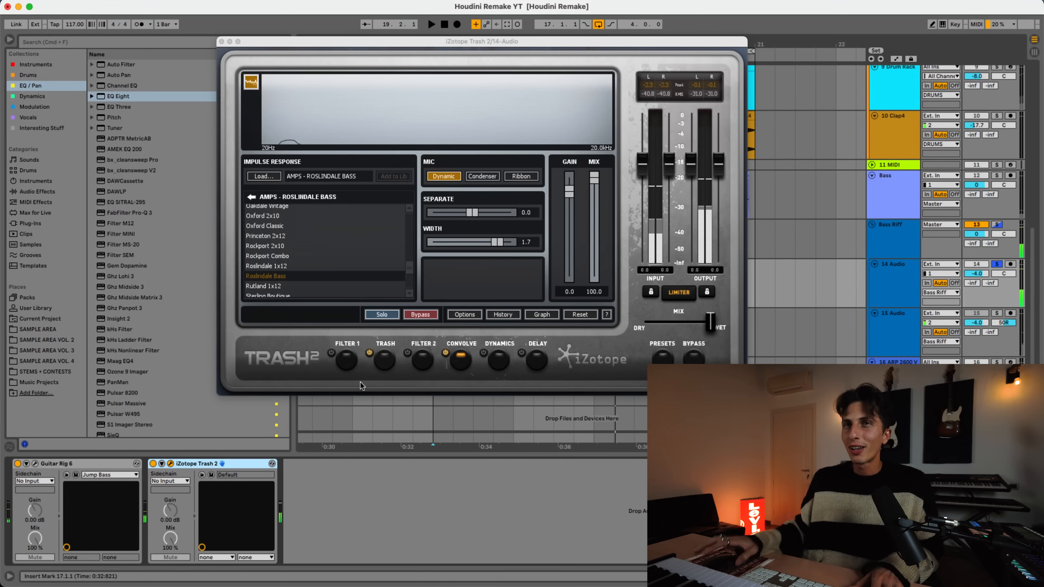
pyautogui.press('space')
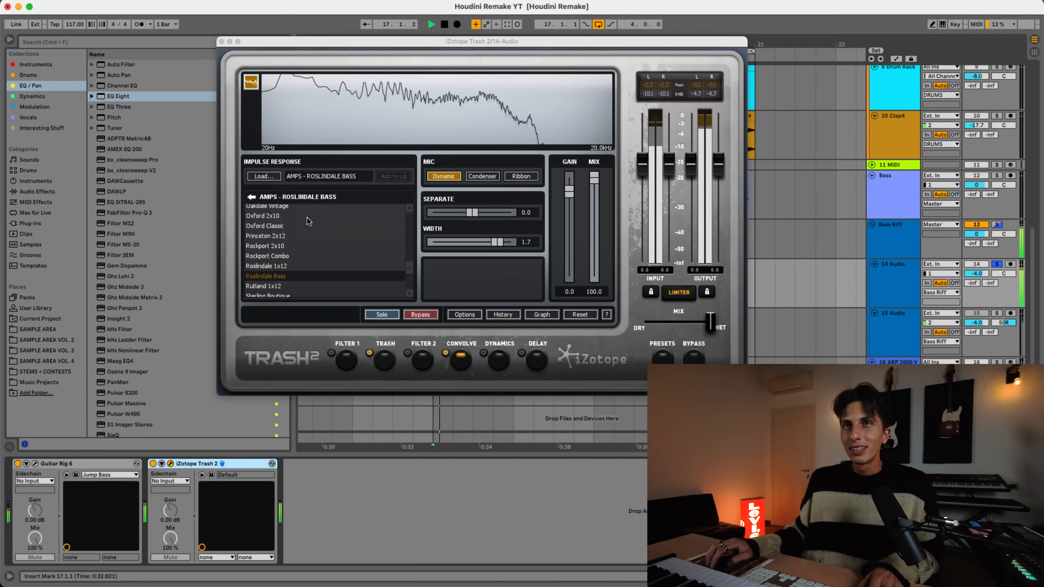
pyautogui.doubleClick(127, 212)
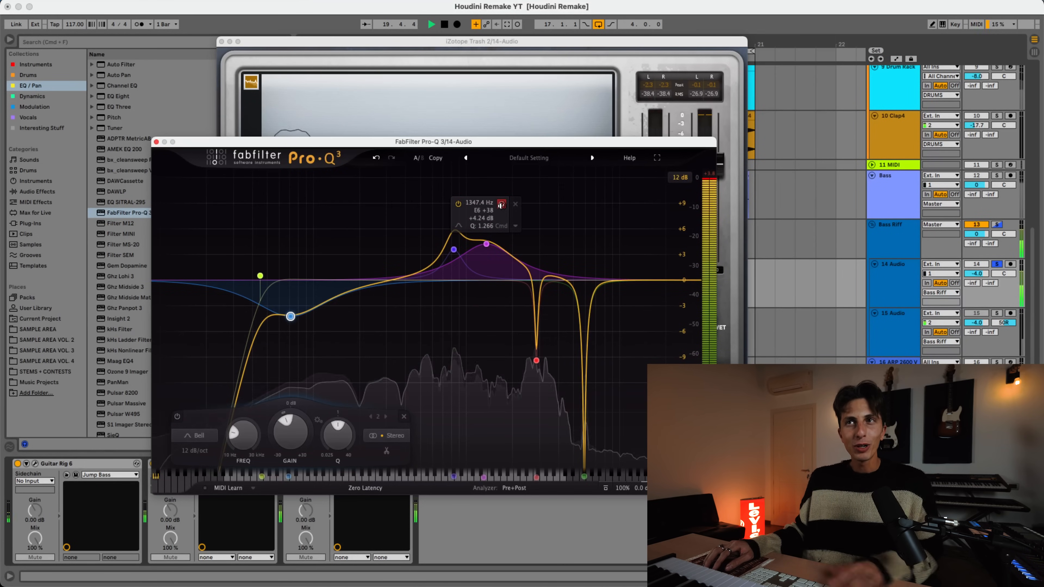
# End the solo of the 1347 Hz EQ boost and briefly solo the 823 Hz boost to hear it
pyautogui.click(502, 204)
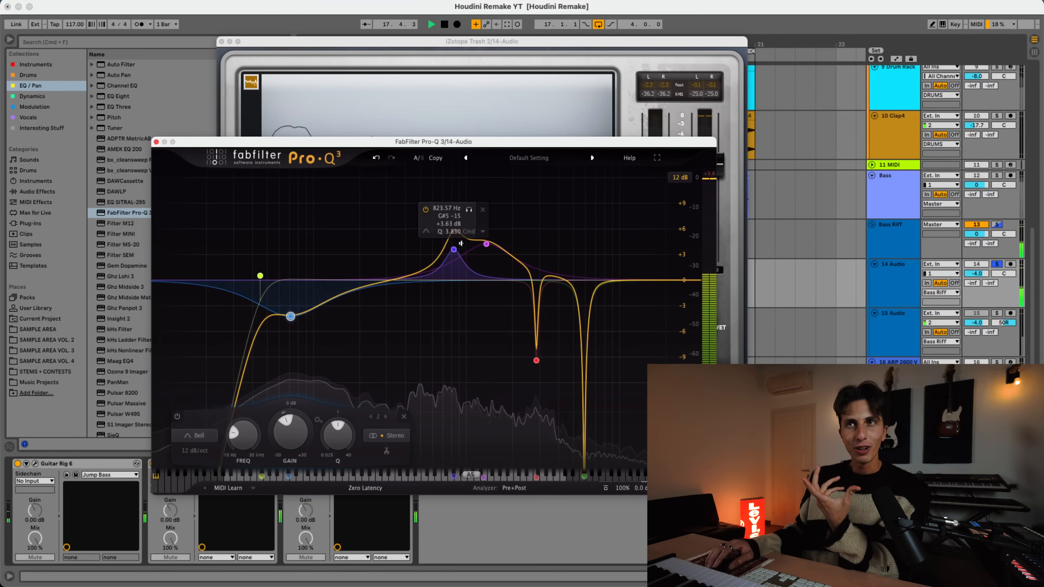
pyautogui.click(470, 209)
pyautogui.click(470, 209)
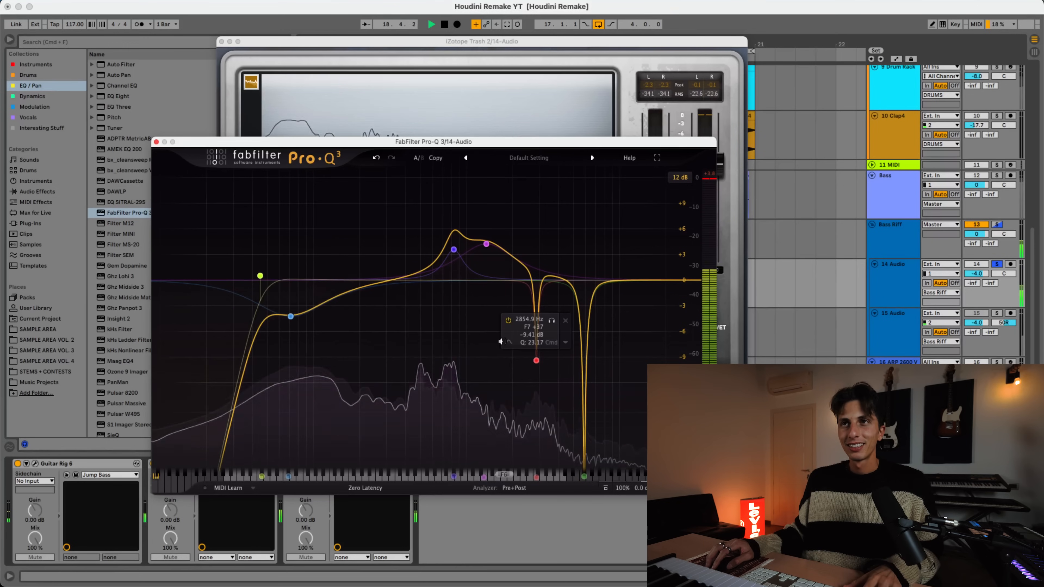
# Solo the narrow 2855 Hz EQ cut during playback, end the solo and close the equalizer window
pyautogui.press('space')
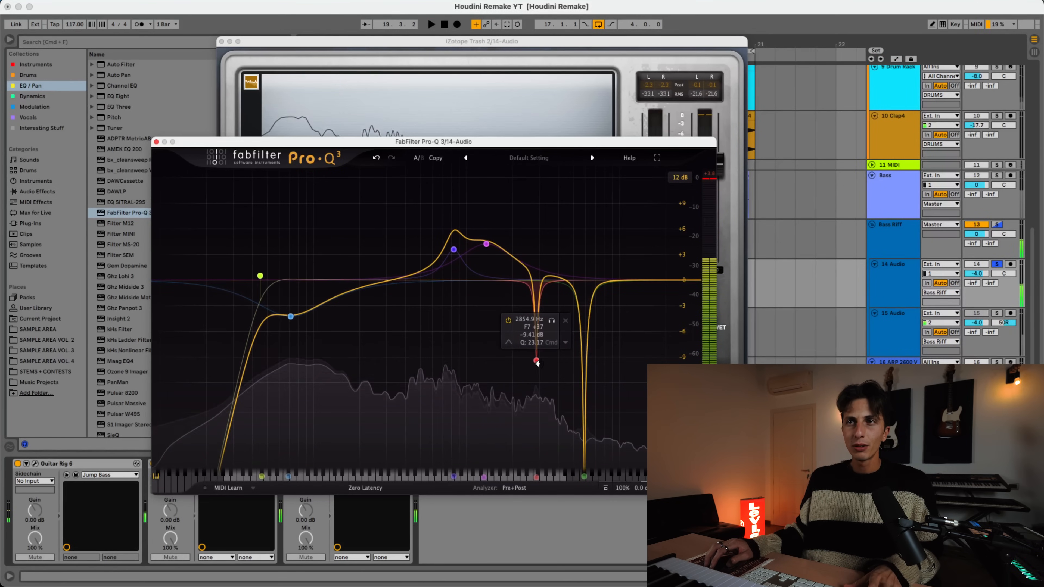
pyautogui.click(553, 320)
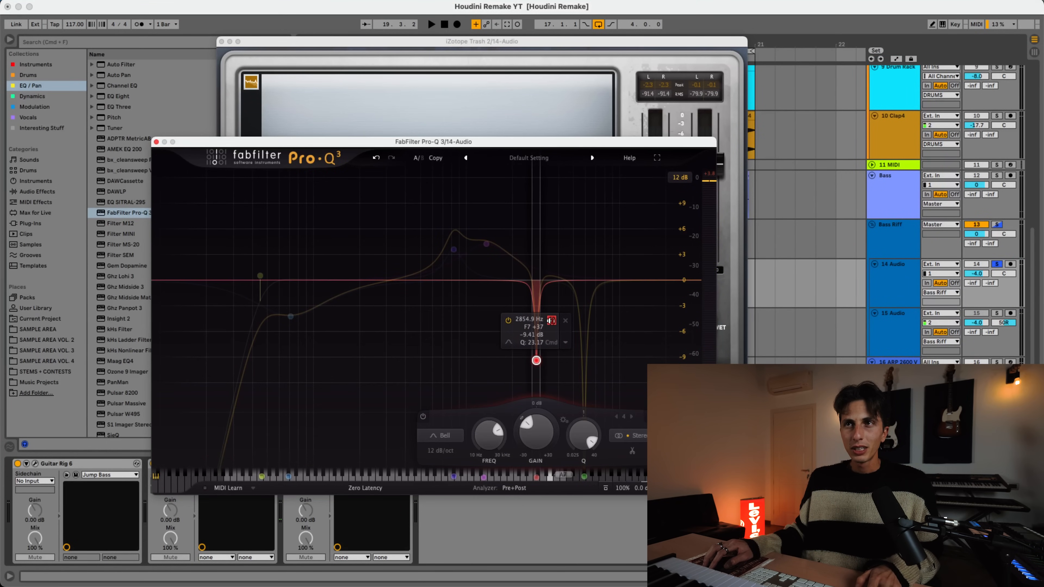
pyautogui.press('space')
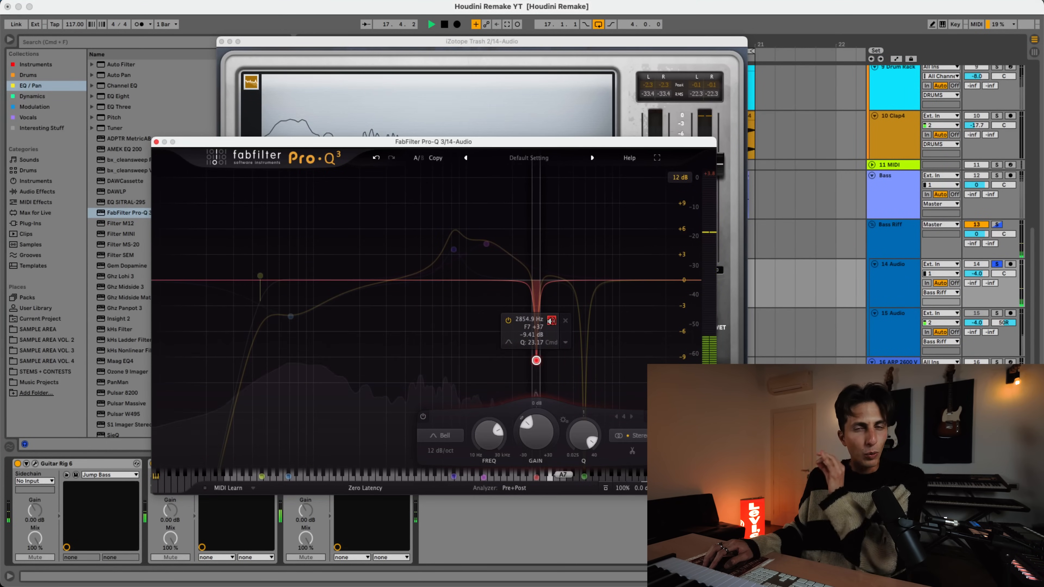
pyautogui.click(551, 320)
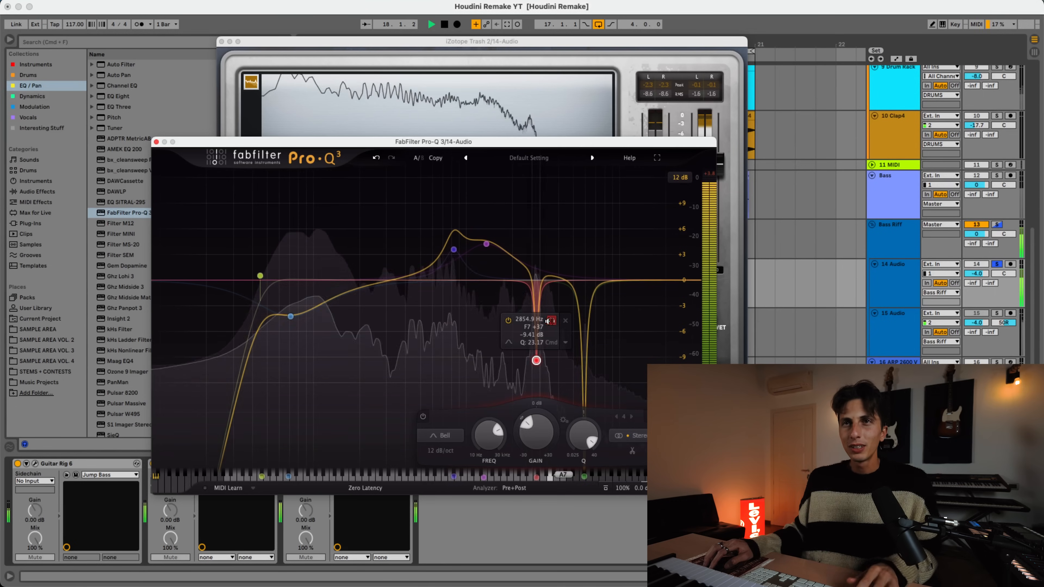
pyautogui.click(156, 142)
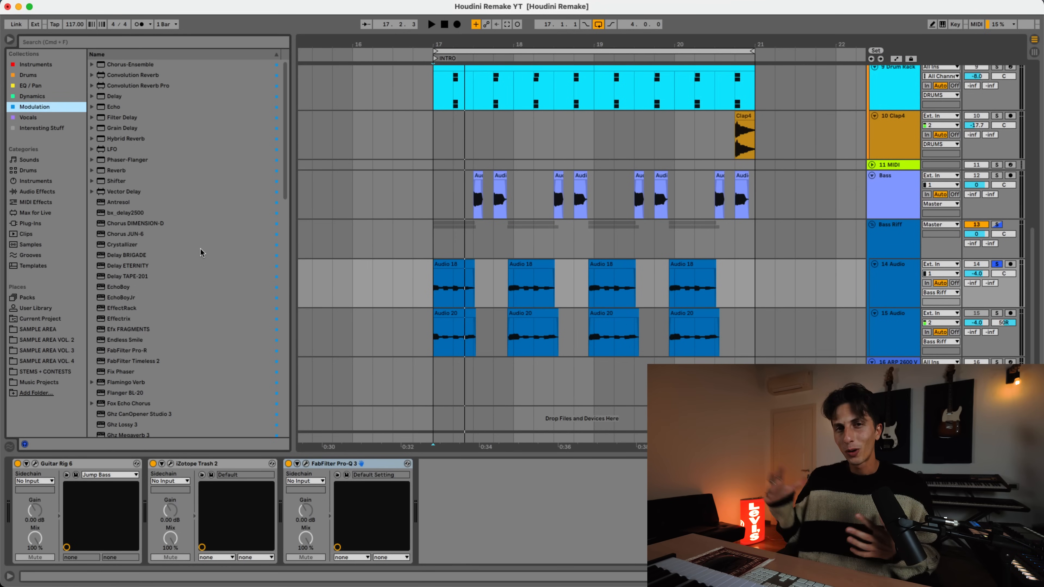
# Add UADx Brigade Chorus with the Chorus for Bass preset from the Modulation collection to 14 Audio and play the riff
pyautogui.scroll(-15, 208, 265)
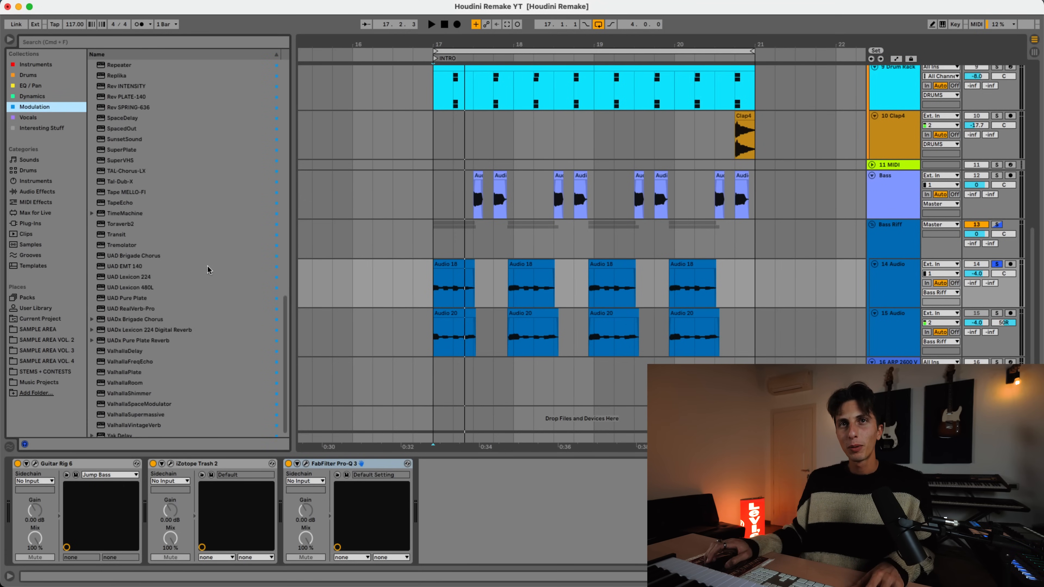
pyautogui.doubleClick(168, 314)
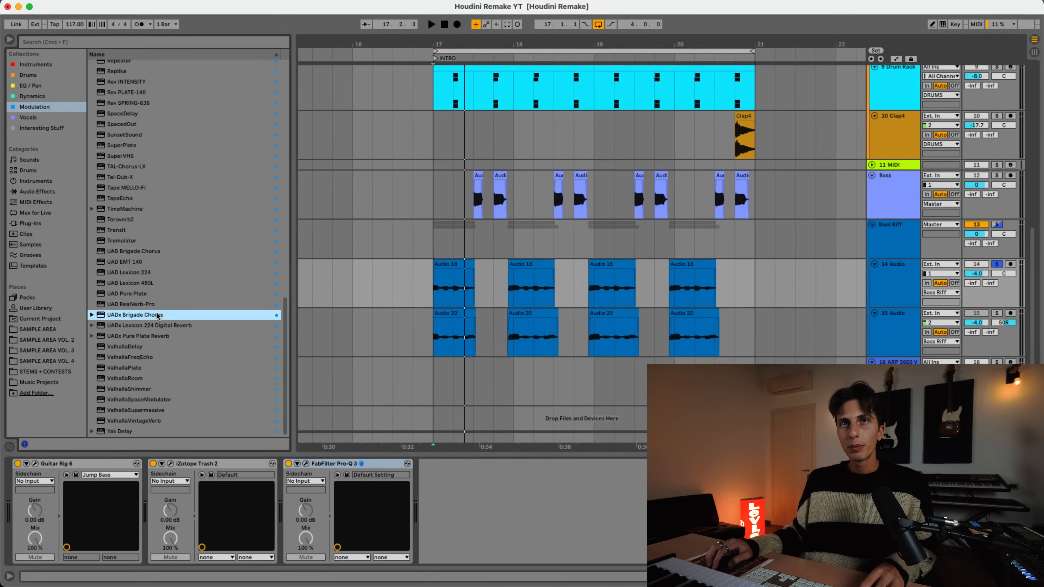
pyautogui.press('space')
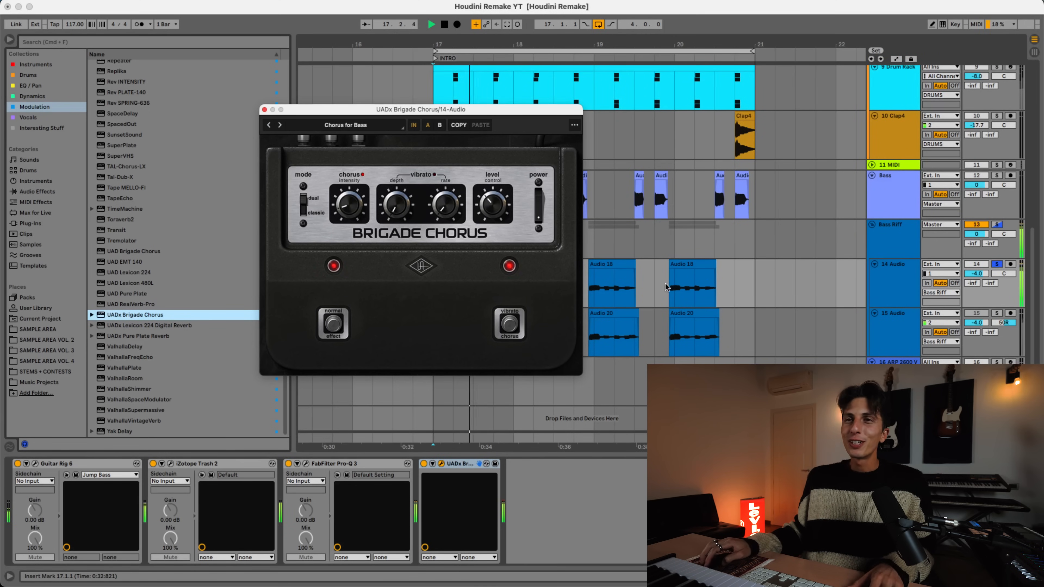
pyautogui.press('space')
# Insert EQ Eight from the EQ / Pan collection after FabFilter Pro-Q 3 and roll off the highs with band 8 during playback
pyautogui.click(39, 88)
pyautogui.moveTo(123, 97); pyautogui.dragTo(380, 564)
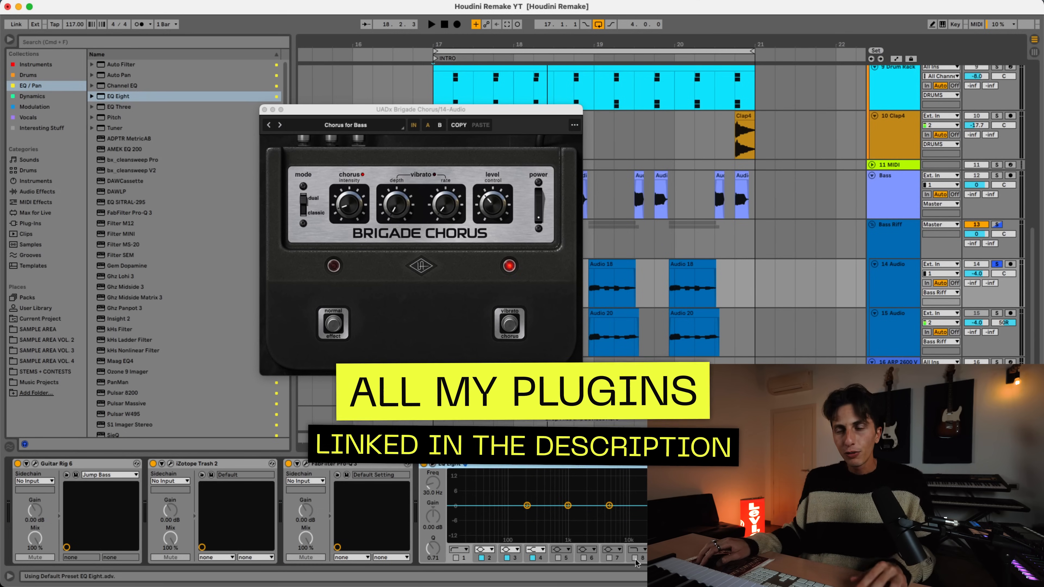
pyautogui.click(635, 558)
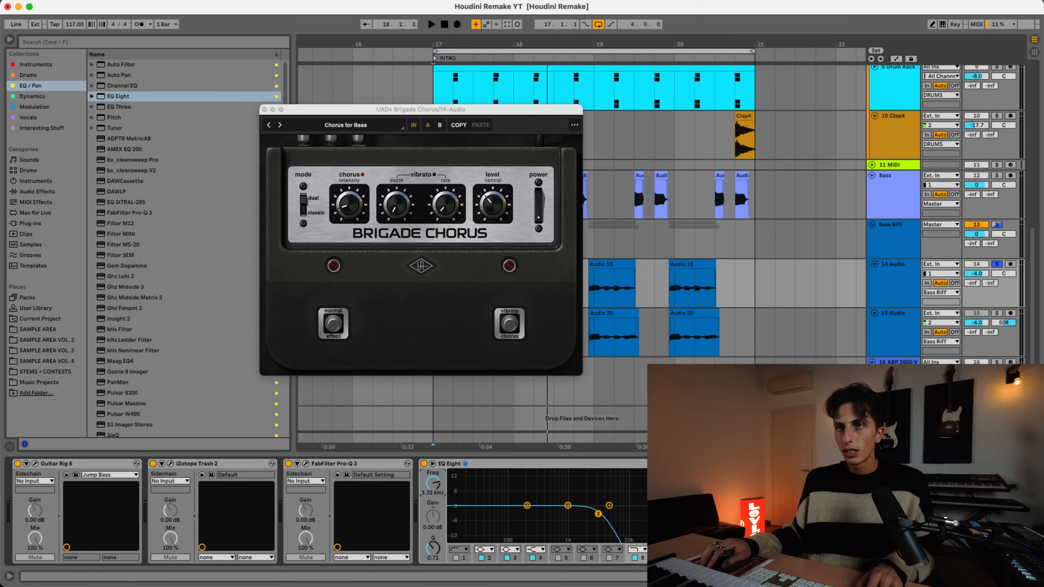
pyautogui.press('space')
pyautogui.moveTo(432, 484); pyautogui.dragTo(433, 485)
pyautogui.press('space')
# Enable EQ Eight's band 1 low cut, raise its frequency and dip band 2 by 1.61 dB at 153 Hz with Q 1.21
pyautogui.click(456, 558)
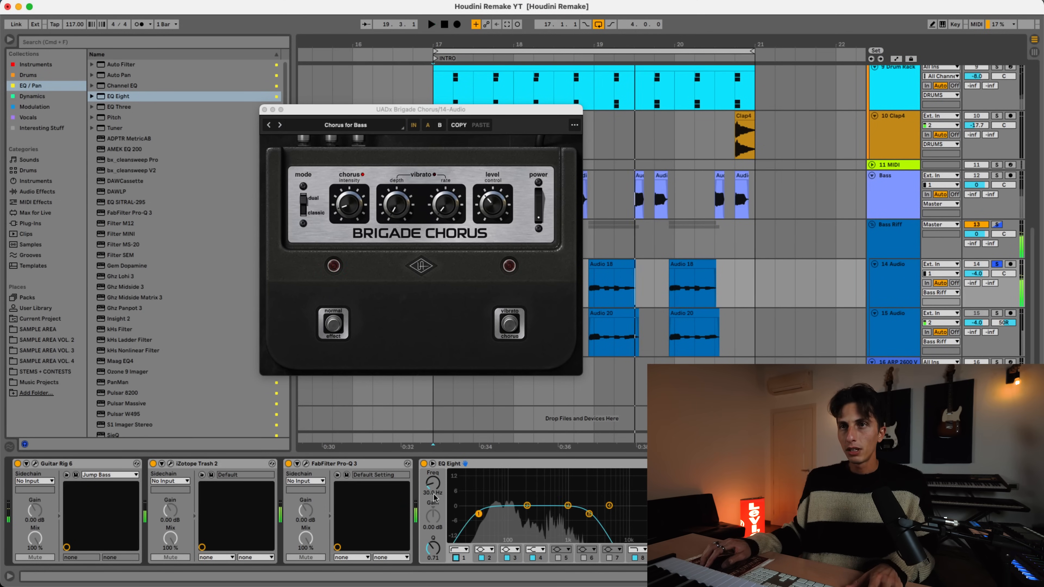
pyautogui.press('space')
pyautogui.moveTo(433, 483); pyautogui.dragTo(433, 478)
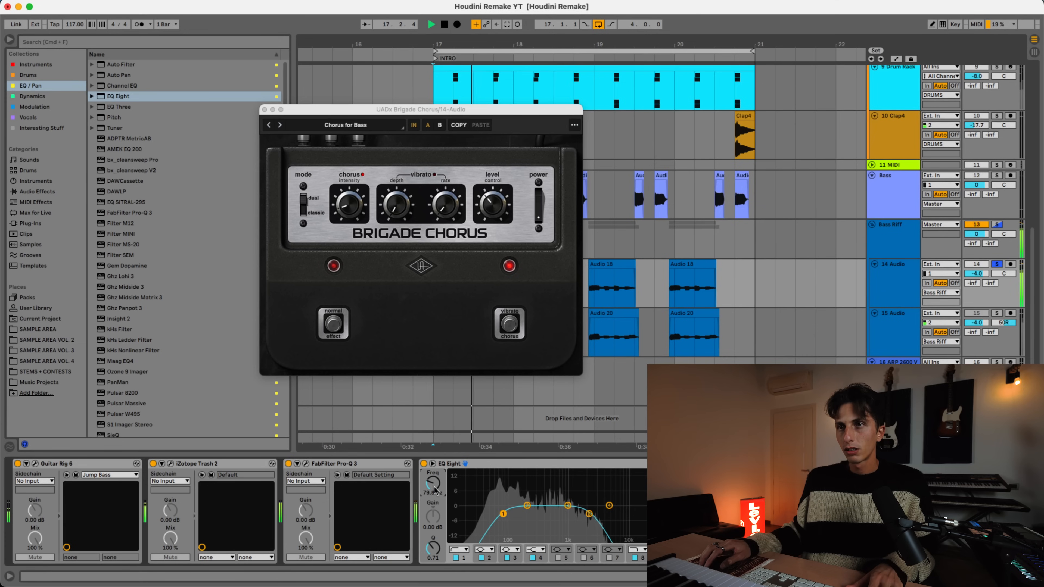
pyautogui.moveTo(527, 506); pyautogui.dragTo(520, 507)
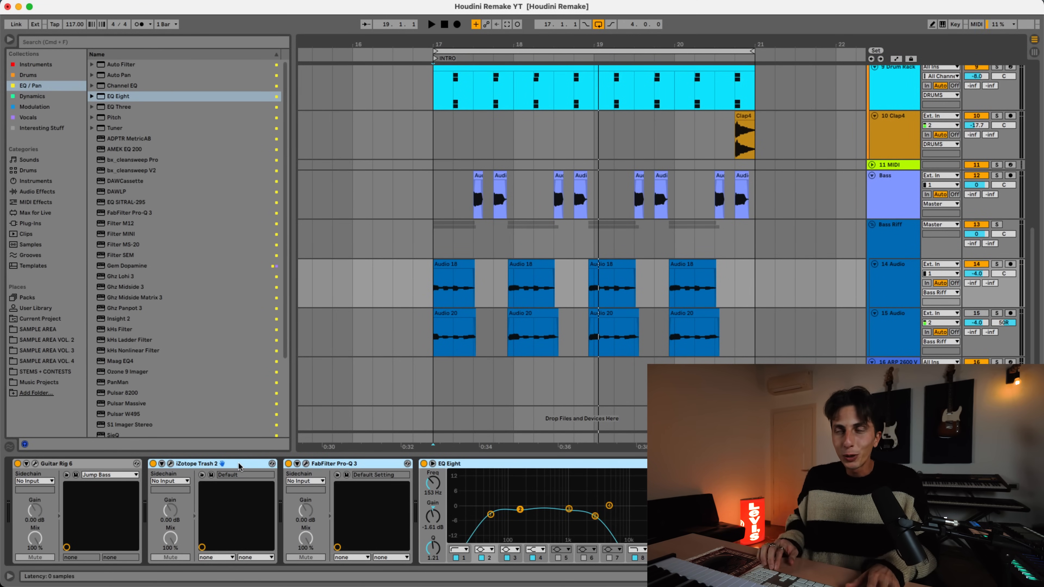
# Play the processed riff in the full mix and pan 14 Audio to 50L
pyautogui.press('super+0')
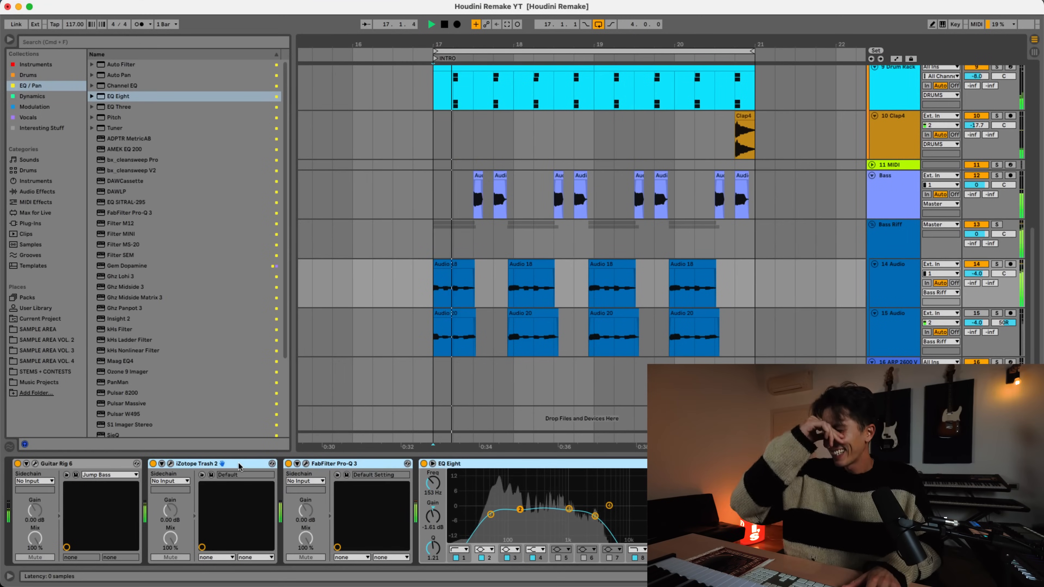
pyautogui.press('space')
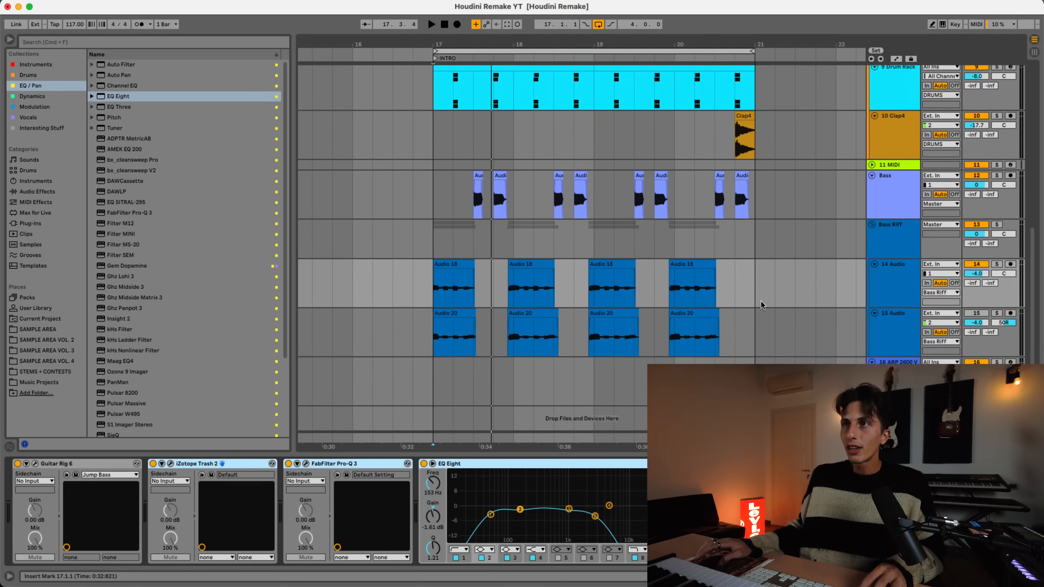
pyautogui.click(716, 323)
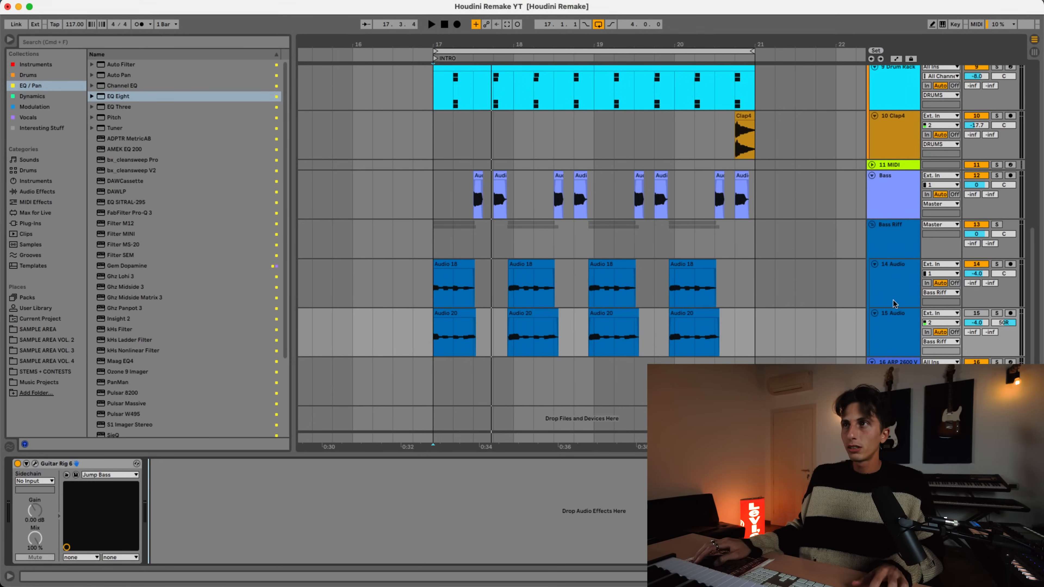
pyautogui.moveTo(1003, 274); pyautogui.dragTo(1004, 274)
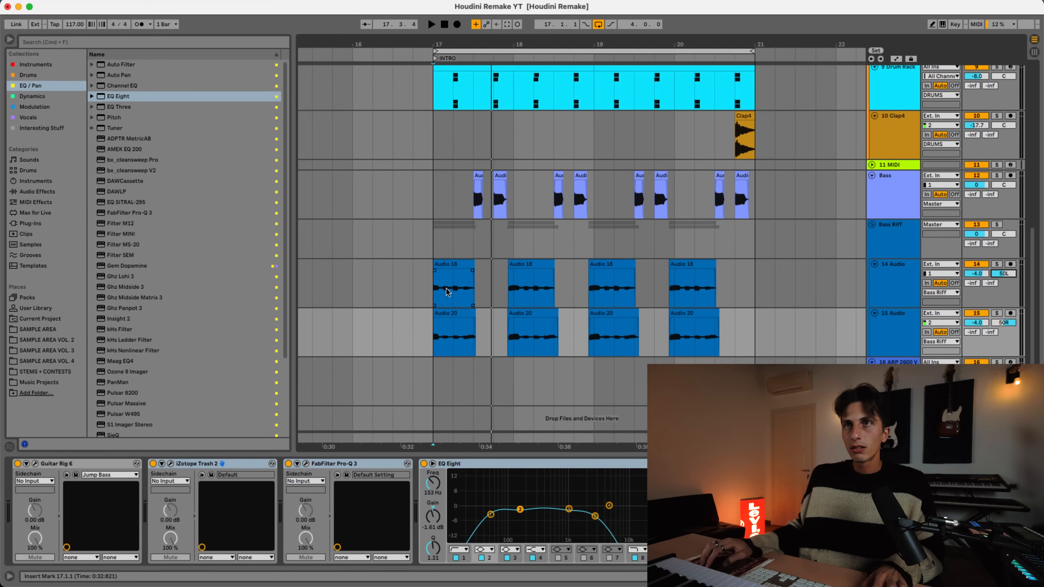
# Replay the intro from bar 17 and lower the Bass Riff group's volume to -5.0 dB
pyautogui.click(431, 290)
pyautogui.press('space')
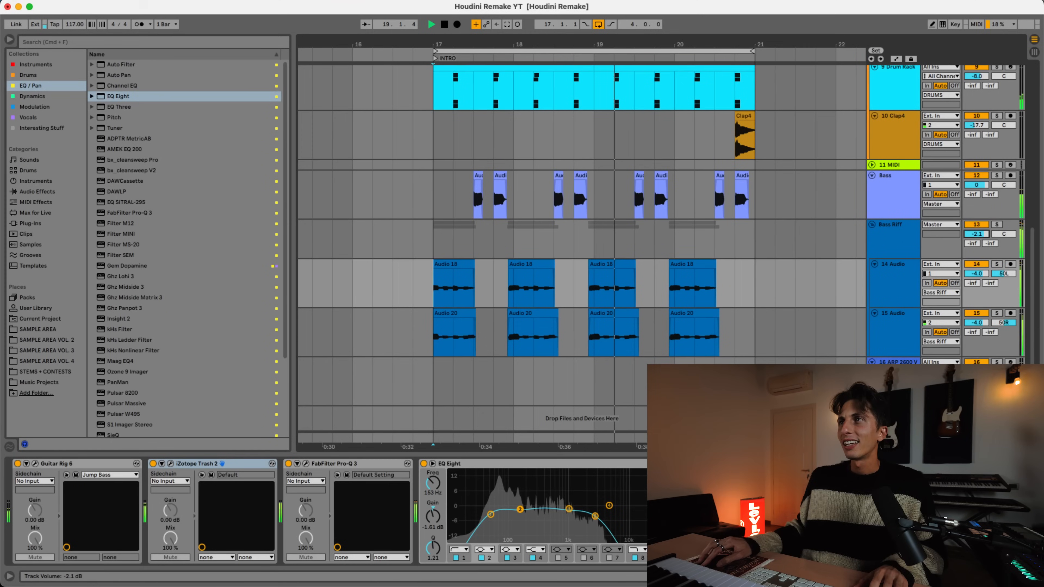
pyautogui.moveTo(977, 234); pyautogui.dragTo(971, 235)
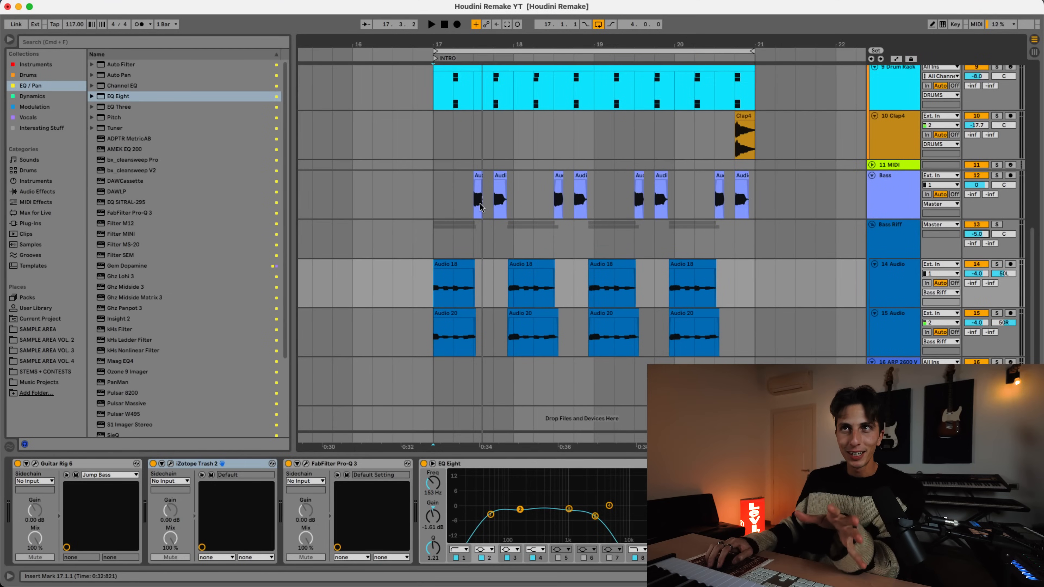
# Select the first clip on the Bass track and listen to the track soloed
pyautogui.click(478, 207)
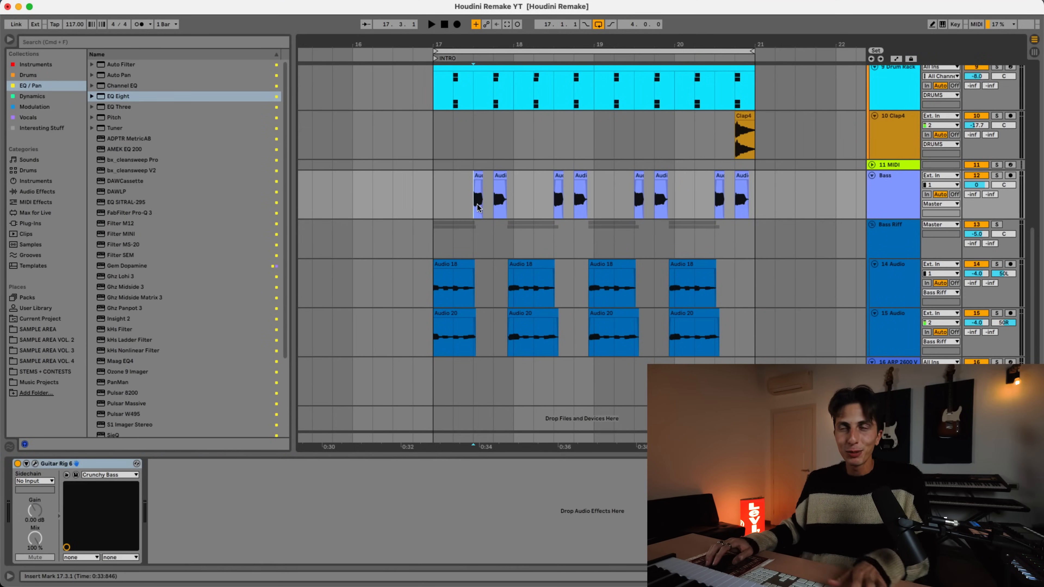
pyautogui.click(478, 173)
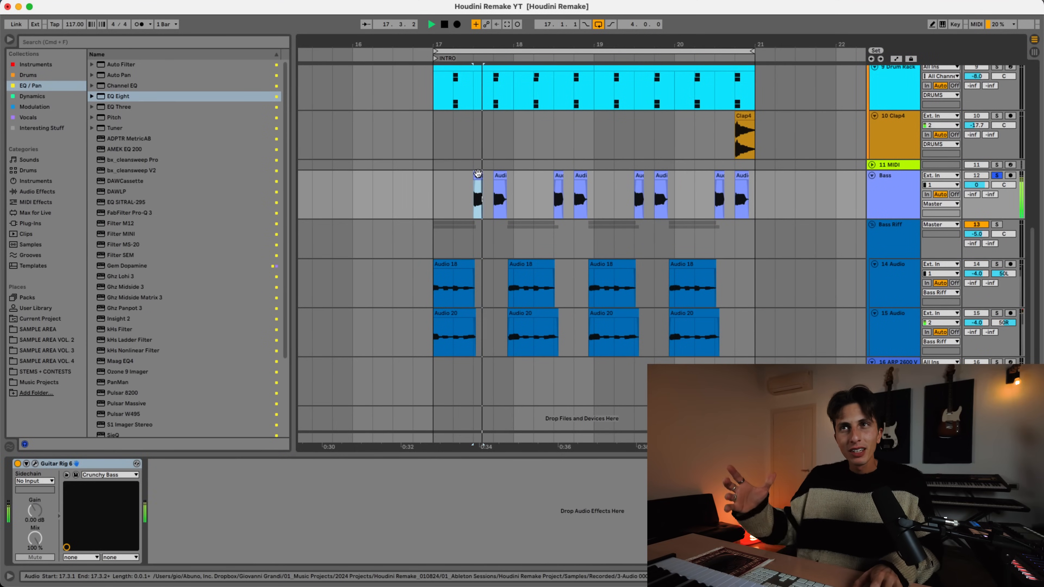
pyautogui.press('s')
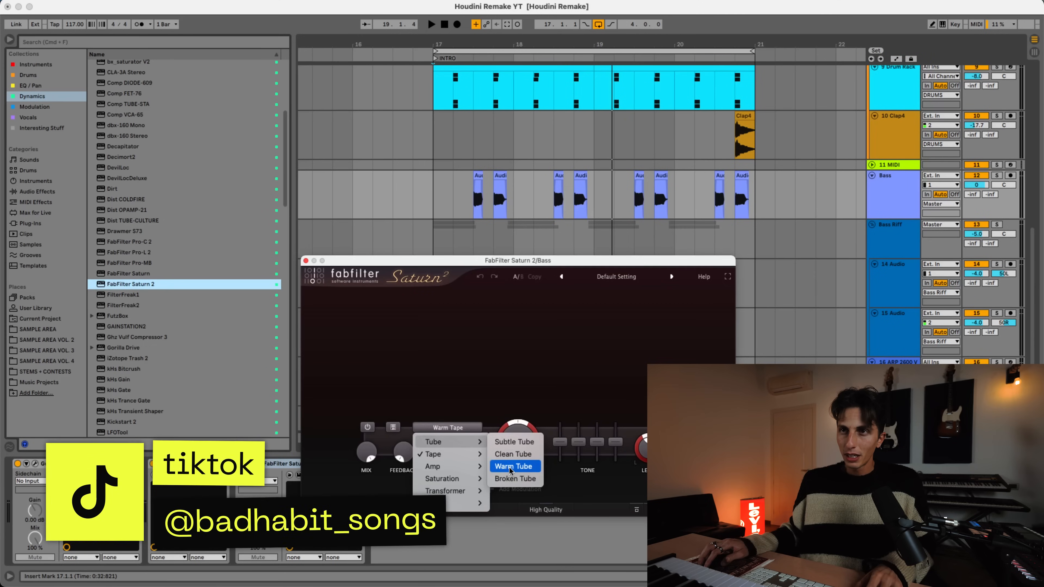
# Set FabFilter Saturn 2 on the Bass track to Warm Tube, raise its lowest tone band and return to bar 17
pyautogui.press('space')
pyautogui.moveTo(560, 442); pyautogui.dragTo(560, 438)
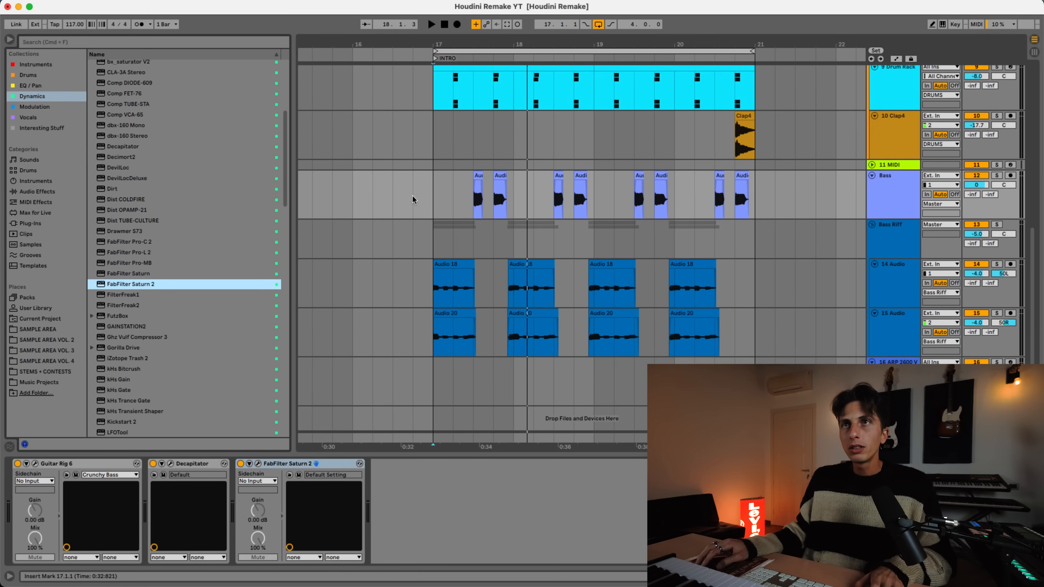
pyautogui.click(434, 192)
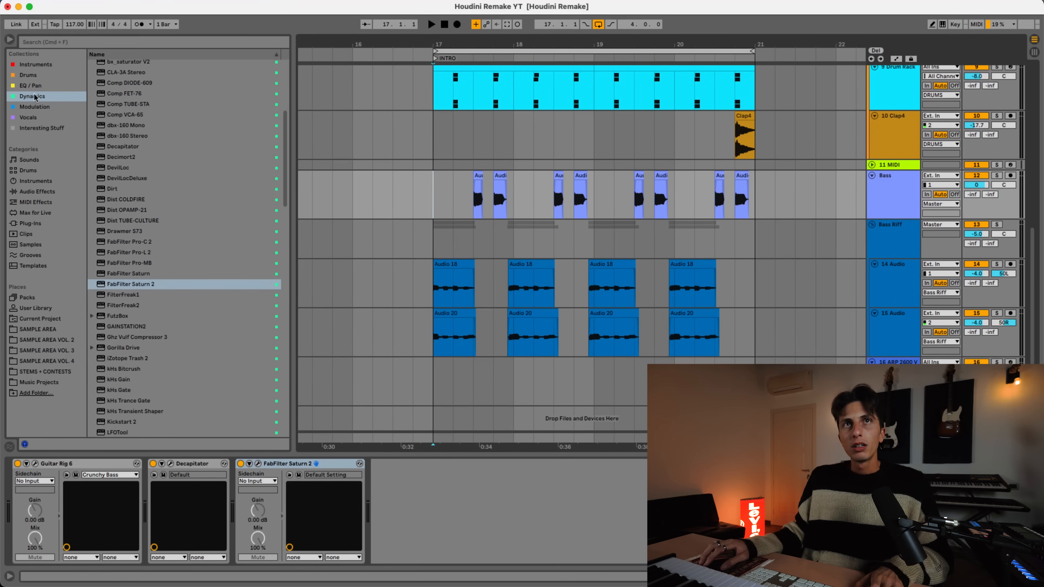
# Look through the EQ / Pan collection and search the Plug-Ins category for "sub"
pyautogui.click(38, 85)
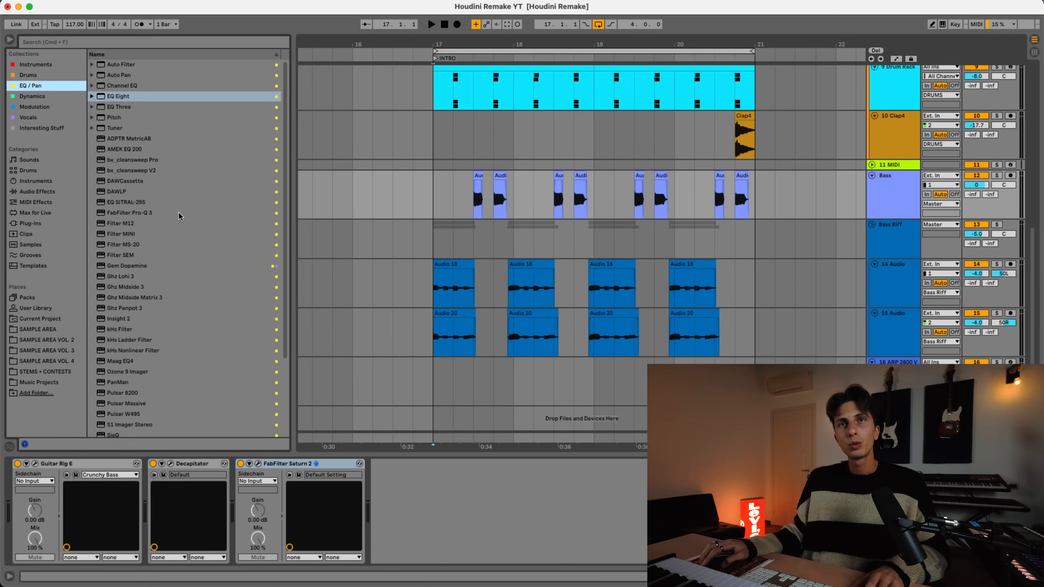
pyautogui.scroll(-4, 178, 211)
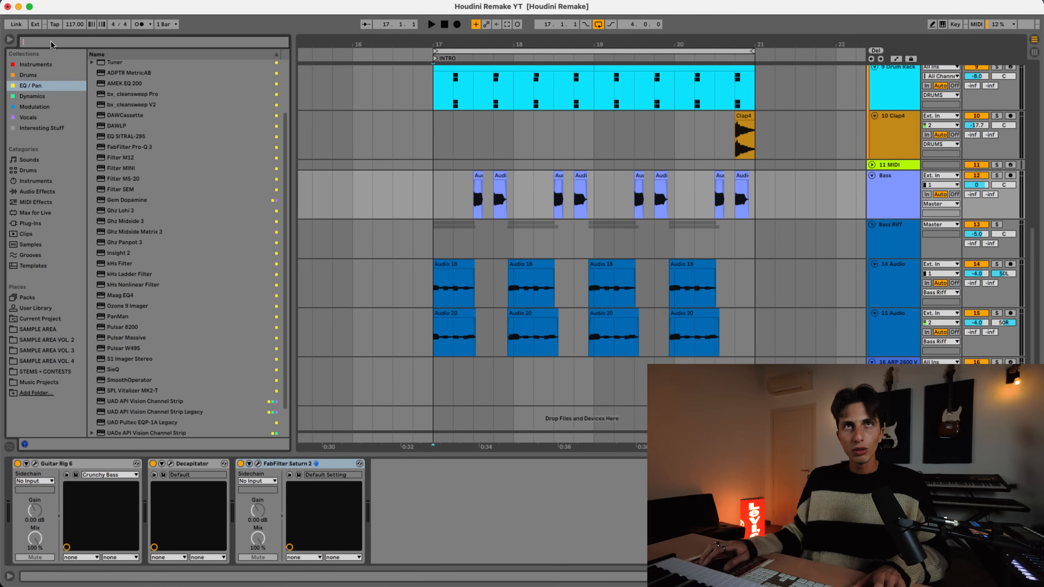
pyautogui.write('sub')
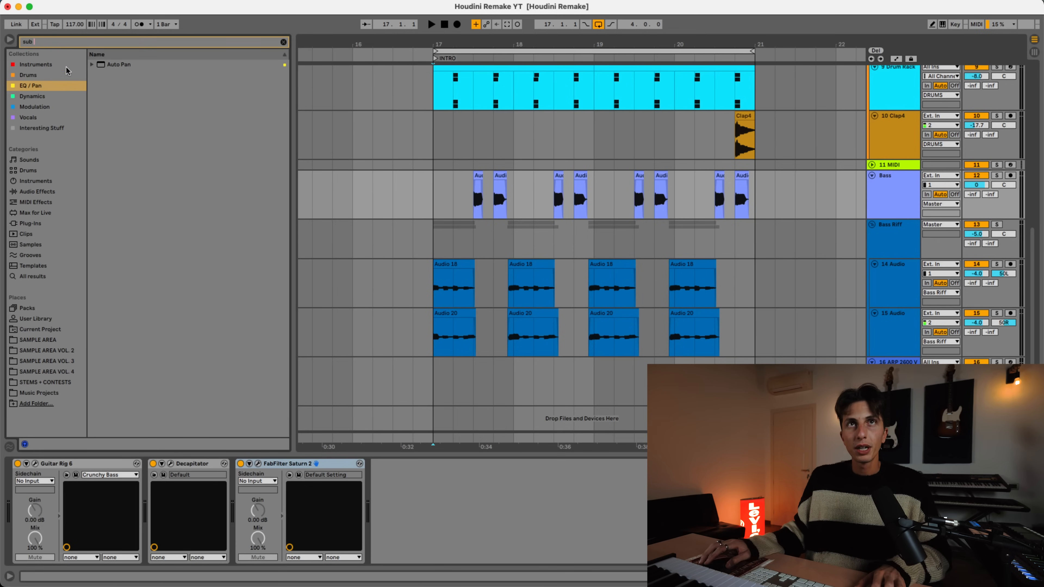
pyautogui.click(46, 224)
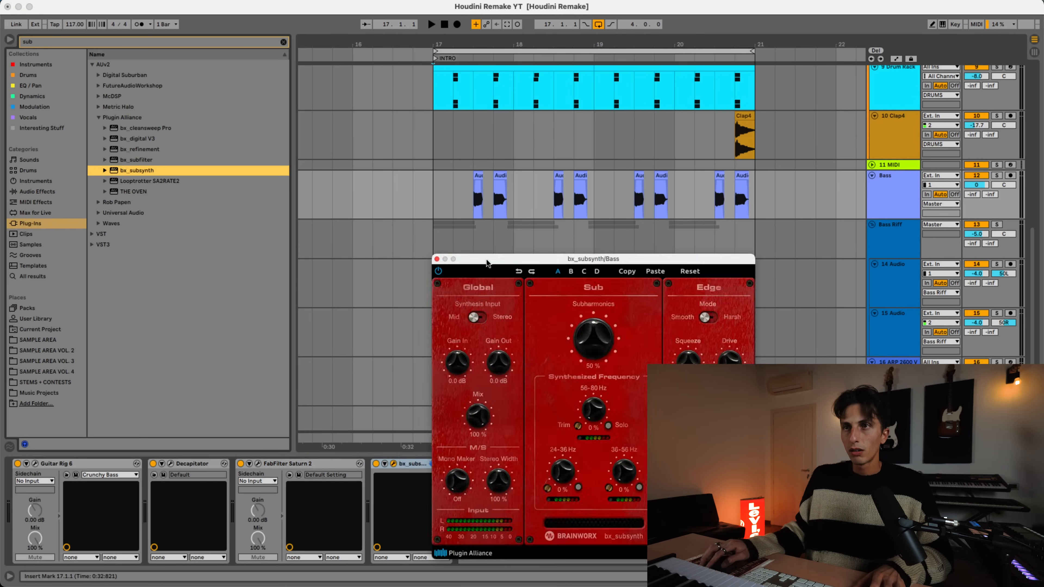
# Try bx_subsynth on the Bass track and remove it from the device chain
pyautogui.moveTo(488, 260); pyautogui.dragTo(393, 120)
pyautogui.click(425, 465)
pyautogui.press('Delete')
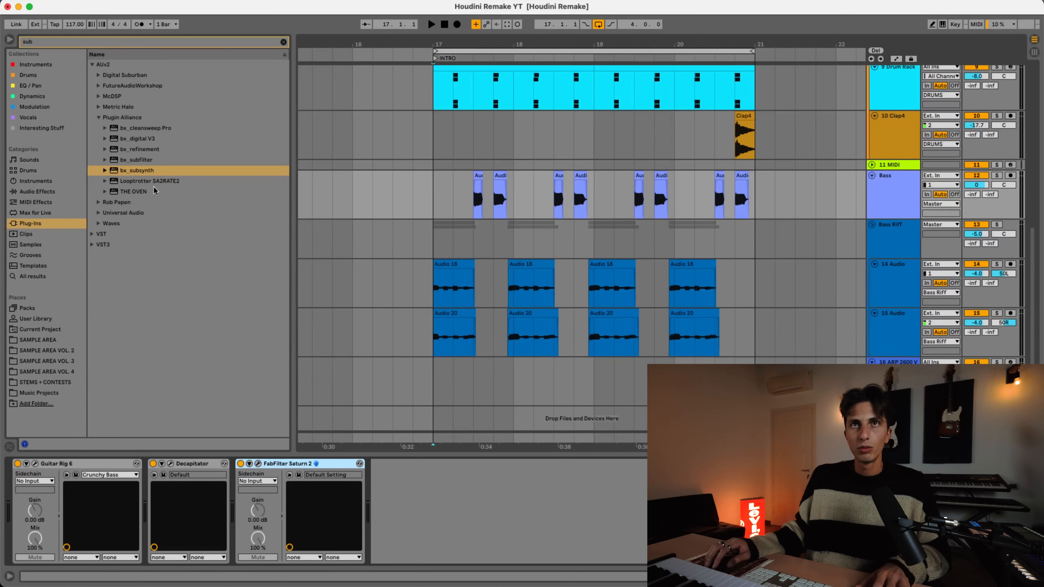
# Add bx_subfilter to the Bass track and, with the track soloed, set Tight Punch to 32 Hz and Low End to 1.2
pyautogui.doubleClick(140, 160)
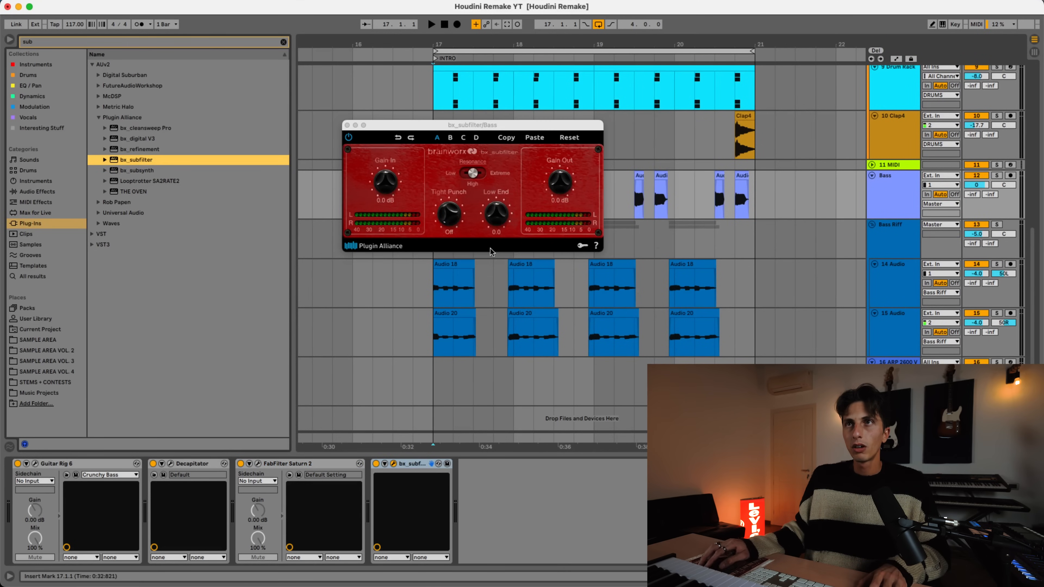
pyautogui.moveTo(461, 128); pyautogui.dragTo(525, 208)
pyautogui.press('space')
pyautogui.moveTo(560, 304); pyautogui.dragTo(562, 299)
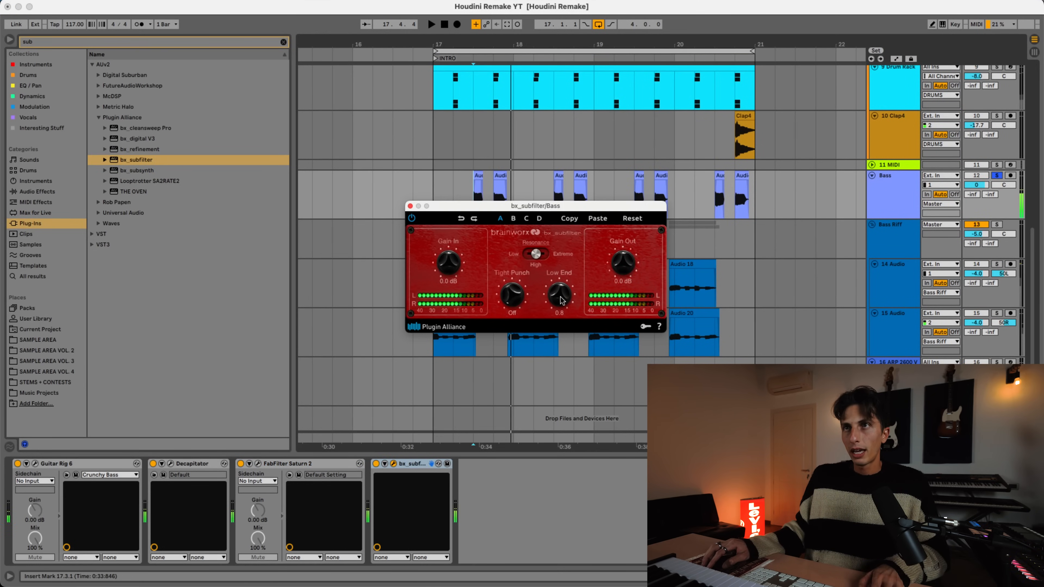
pyautogui.moveTo(519, 287); pyautogui.dragTo(518, 282)
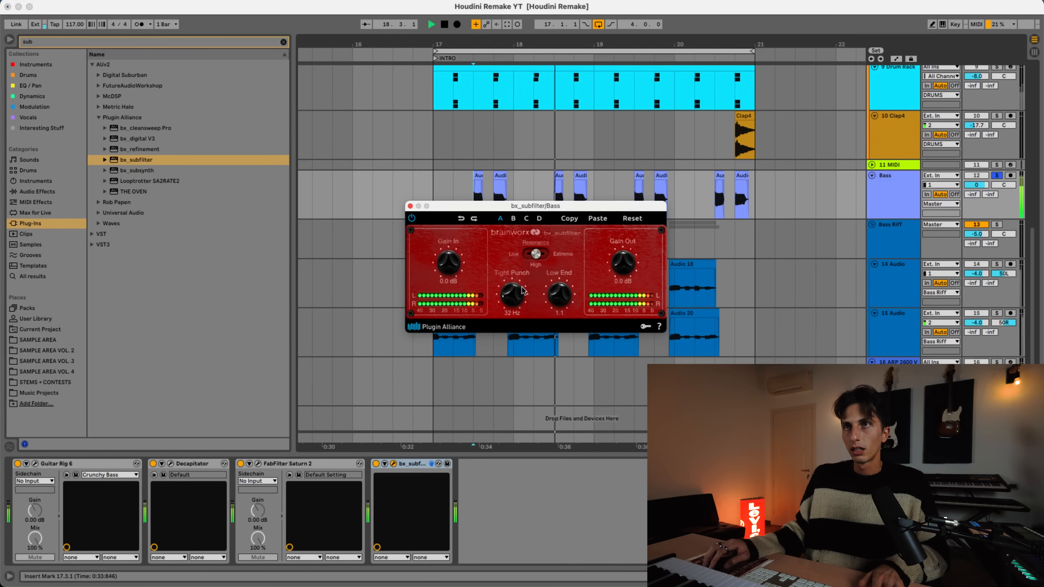
pyautogui.moveTo(561, 299); pyautogui.dragTo(562, 300)
pyautogui.press('s')
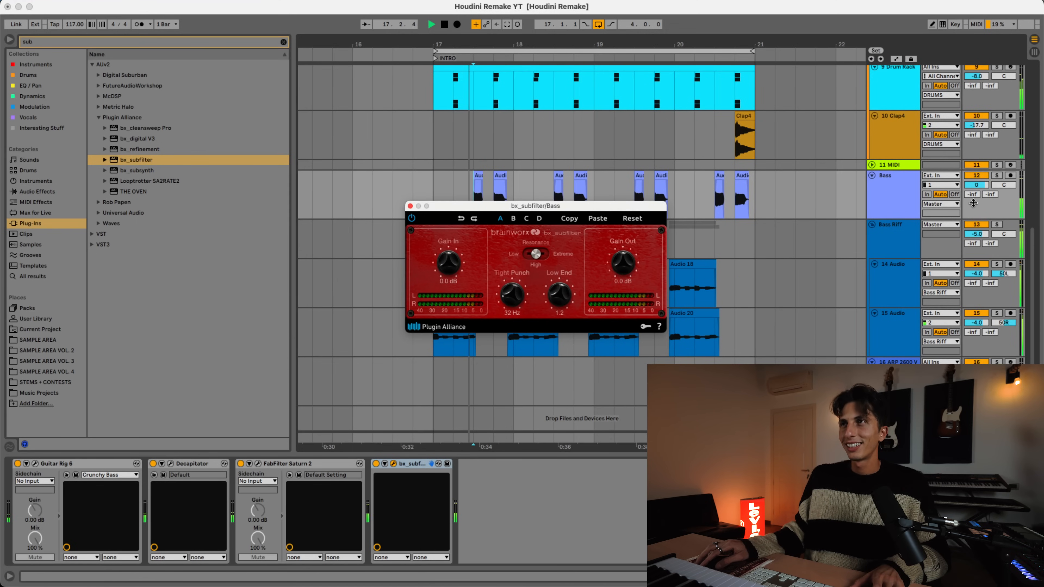
# Lower the Bass track to -4.5 dB and the Bass Riff group to -7.0 dB, closing the bx_subfilter window
pyautogui.moveTo(977, 185); pyautogui.dragTo(976, 192)
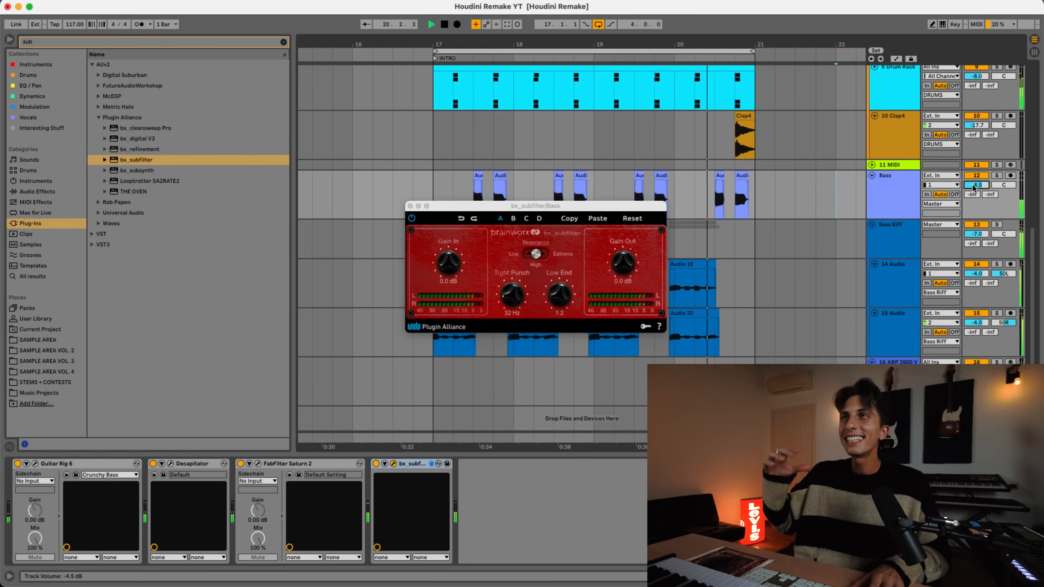
pyautogui.click(393, 464)
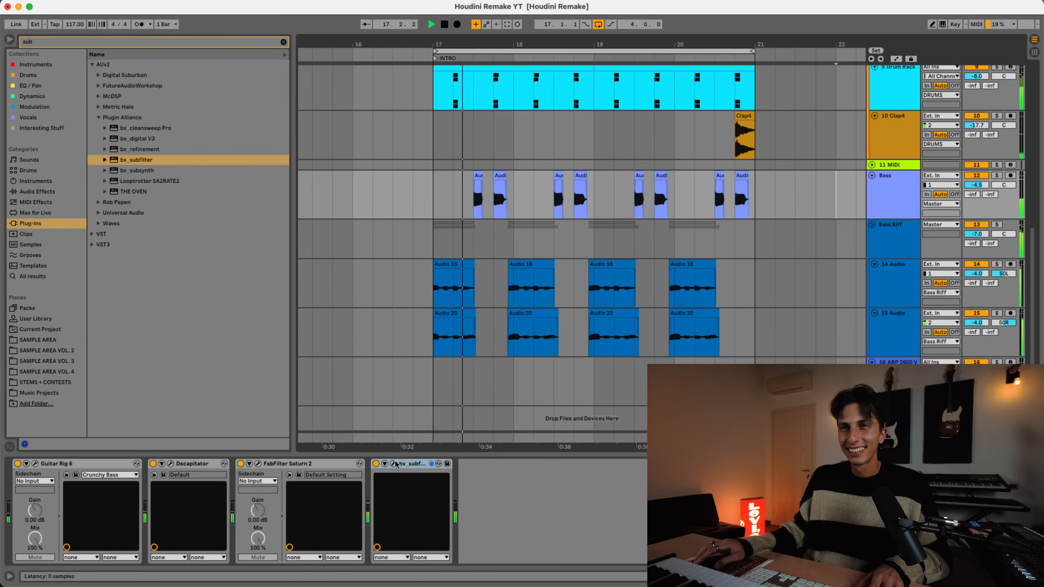
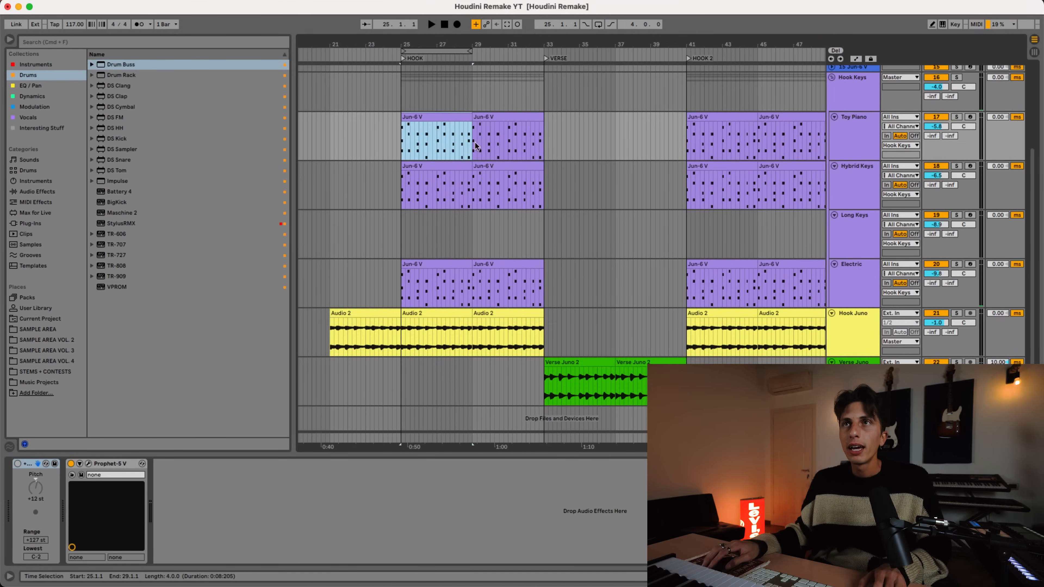
# Listen to the first hook clips of Toy Piano and Hybrid Keys soloed one after the other
pyautogui.click(434, 123)
pyautogui.click(437, 117)
pyautogui.press('s')
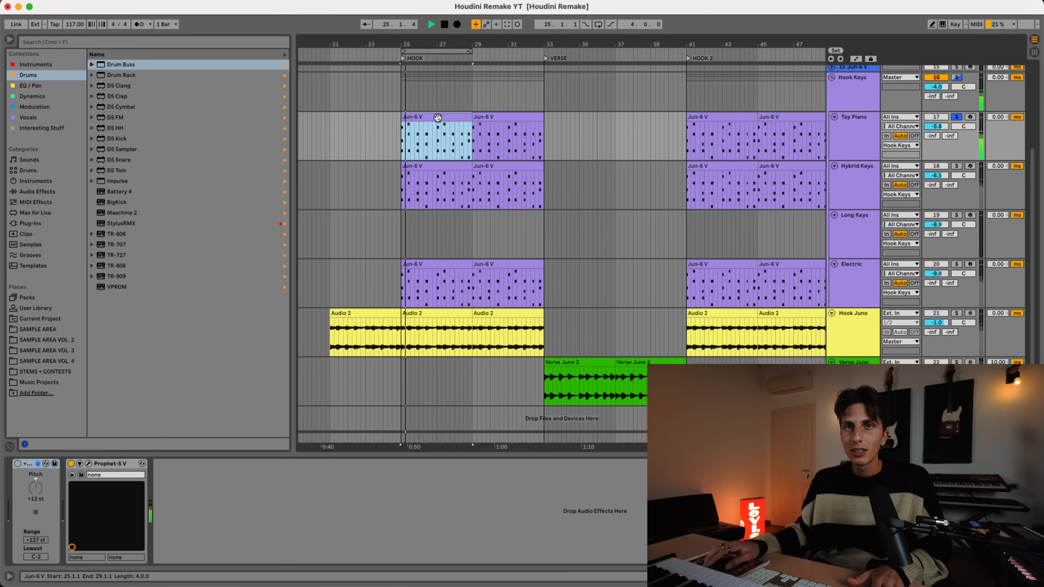
pyautogui.click(418, 176)
pyautogui.press('s')
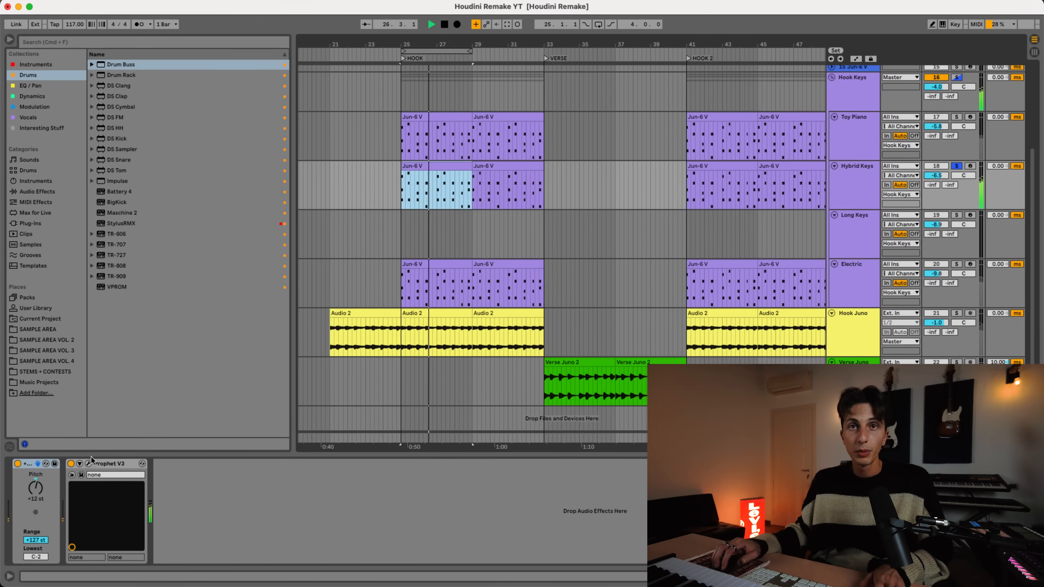
# Solo the Electric track's first hook clip, listen to its Repro-5 sound and stop playback
pyautogui.click(419, 265)
pyautogui.press('s')
pyautogui.press('space')
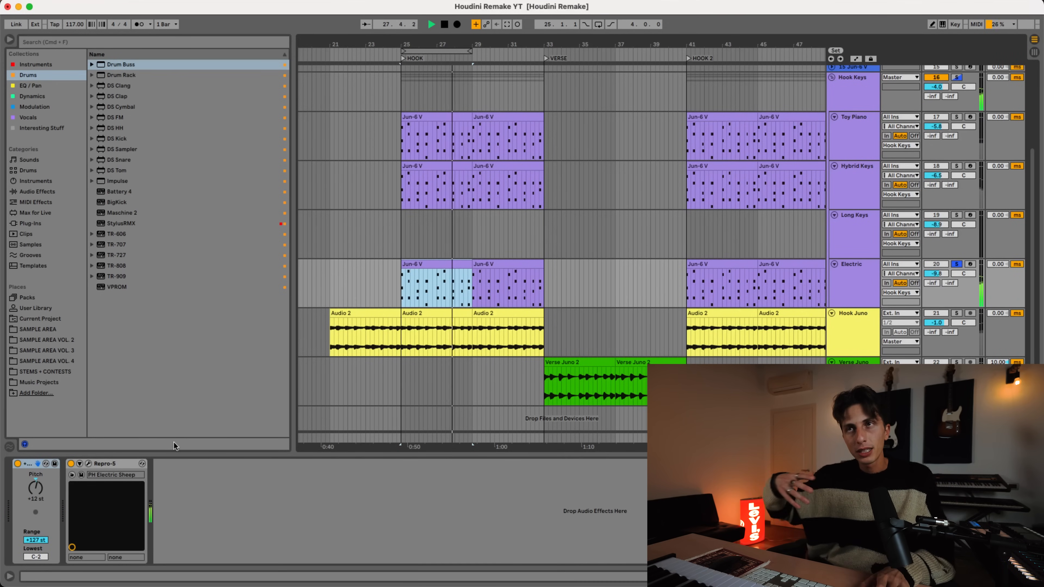
pyautogui.press('space')
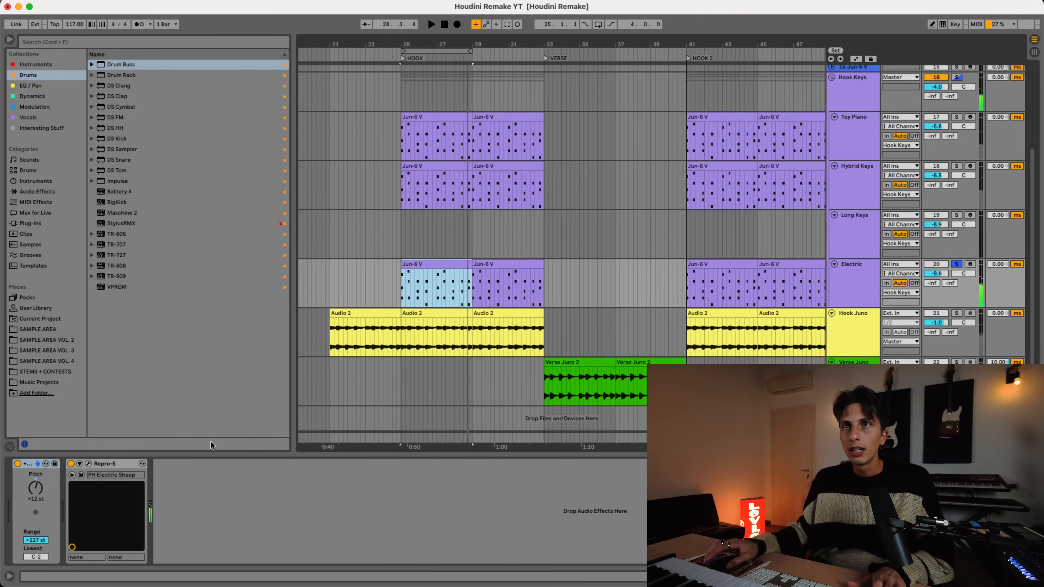
# Listen to the first Verse Juno clip while viewing its Ghz Lohi 3 filter and the track's automation, and stop playback
pyautogui.press('space')
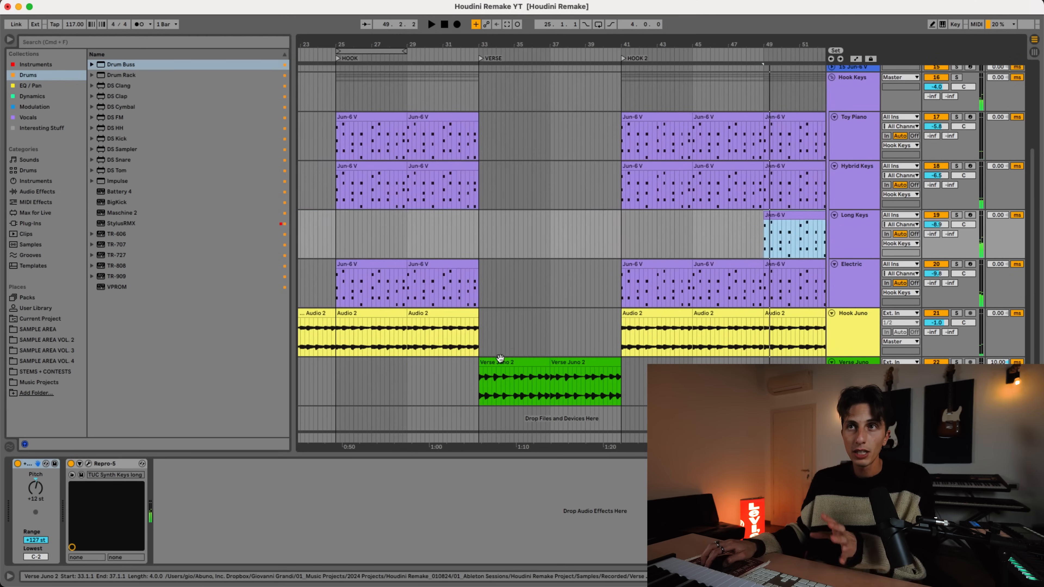
pyautogui.click(505, 365)
pyautogui.click(505, 364)
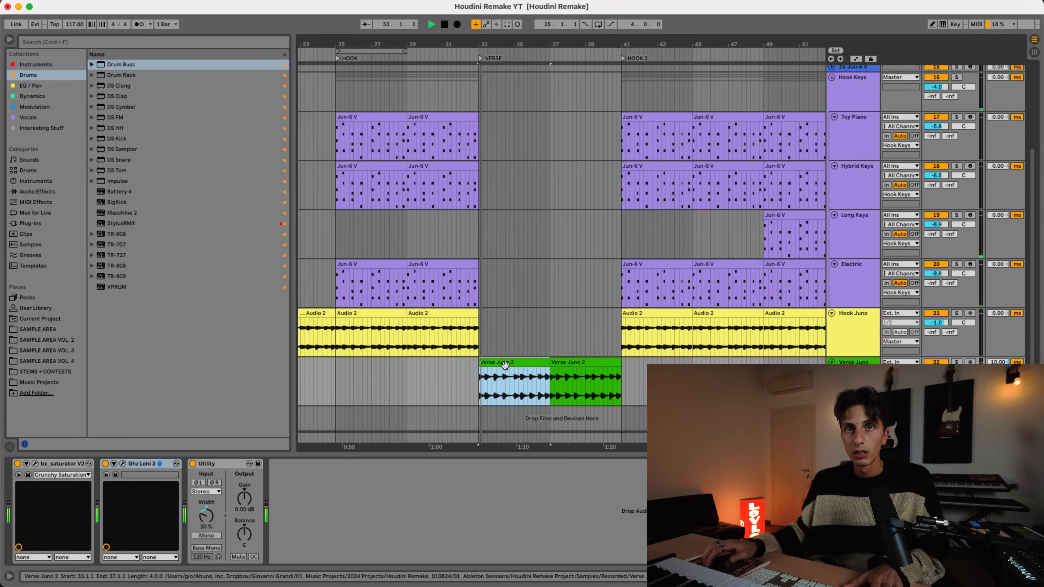
pyautogui.click(123, 463)
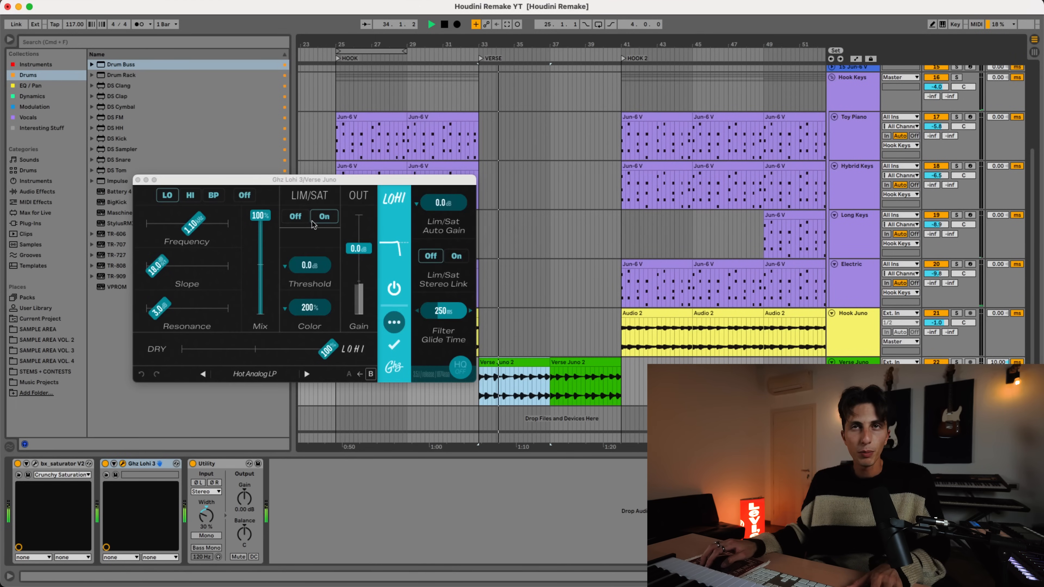
pyautogui.click(509, 382)
pyautogui.press('a')
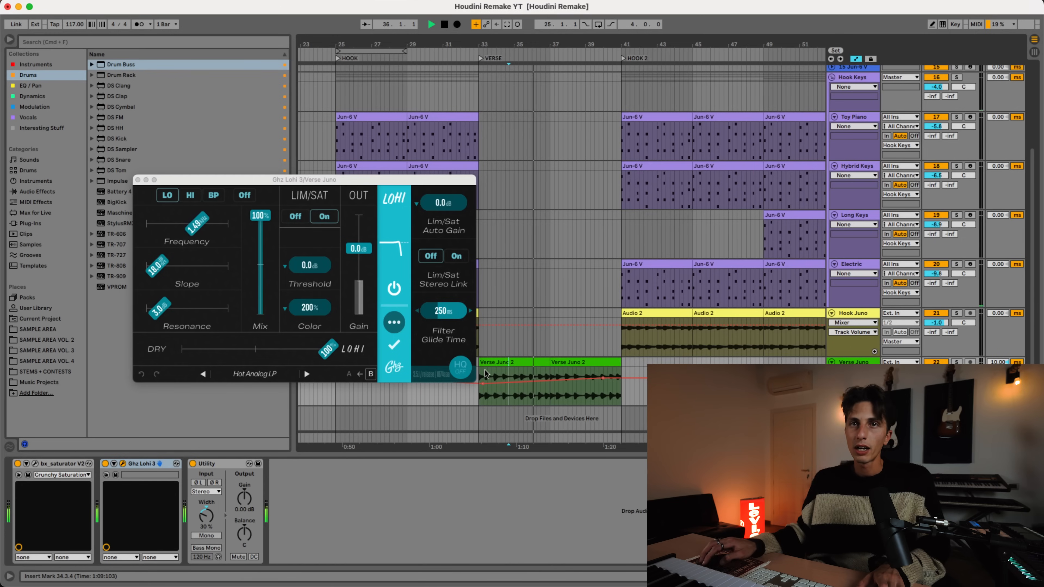
pyautogui.press('a')
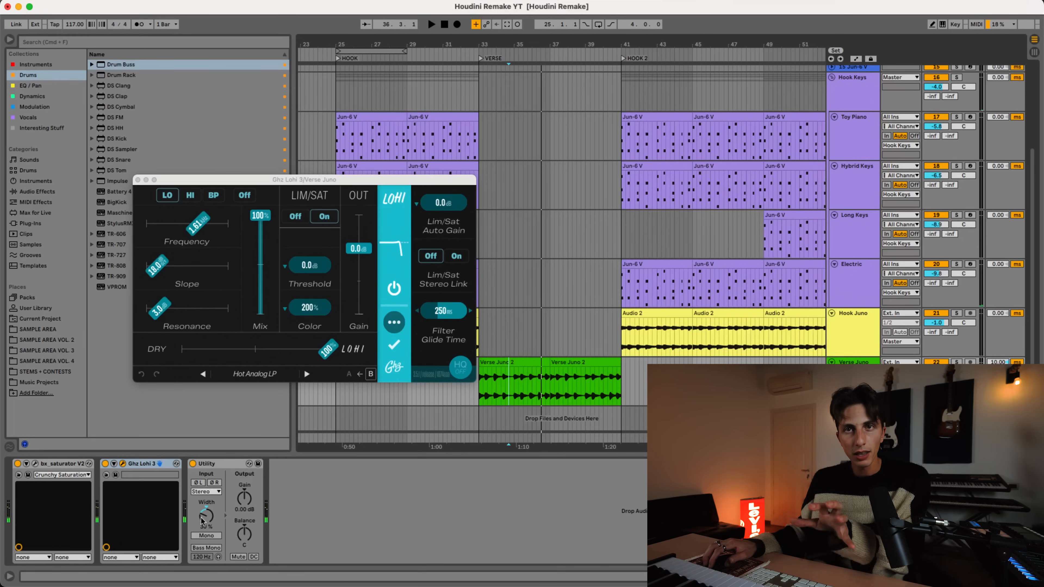
# Inspect the bx_saturator V2 settings on the Hook Juno track and close the plugin window
pyautogui.click(658, 347)
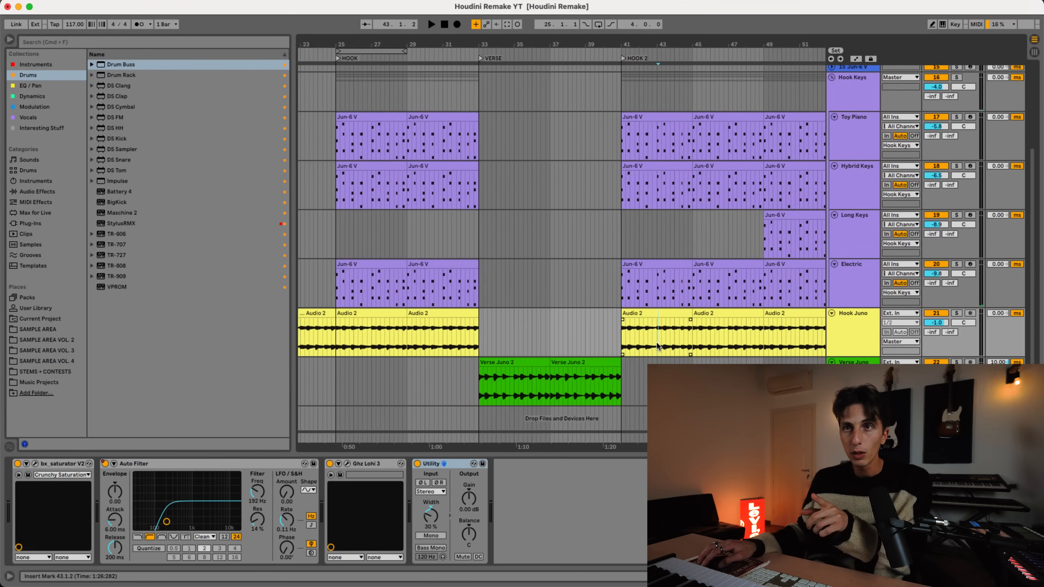
pyautogui.click(35, 464)
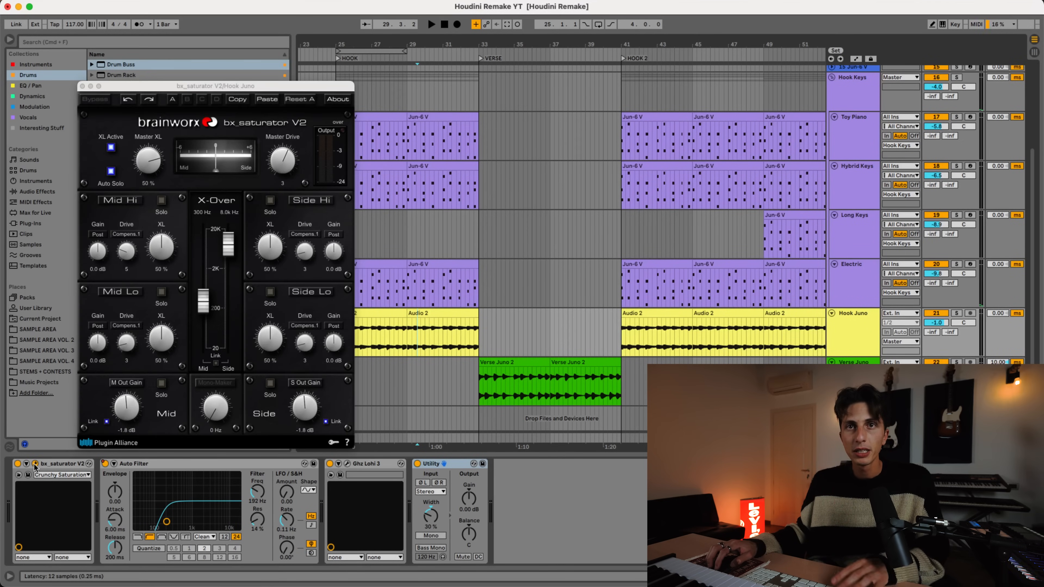
pyautogui.press('super+w')
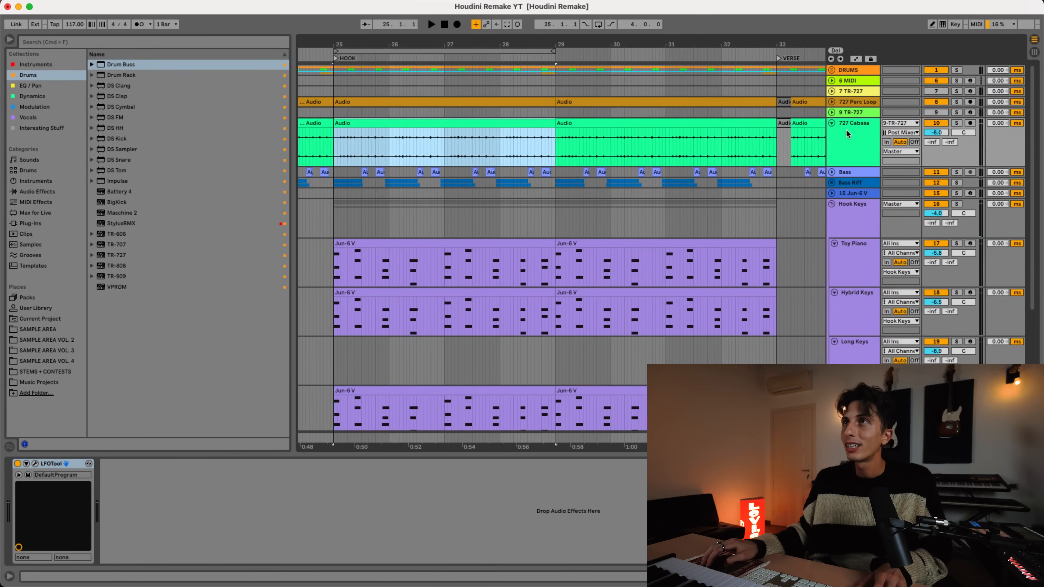
# Expand the 727 Perc Loop and 7 TR-727 tracks, open the TR-727 instrument and listen to its percussion pattern soloed
pyautogui.click(839, 92)
pyautogui.click(831, 102)
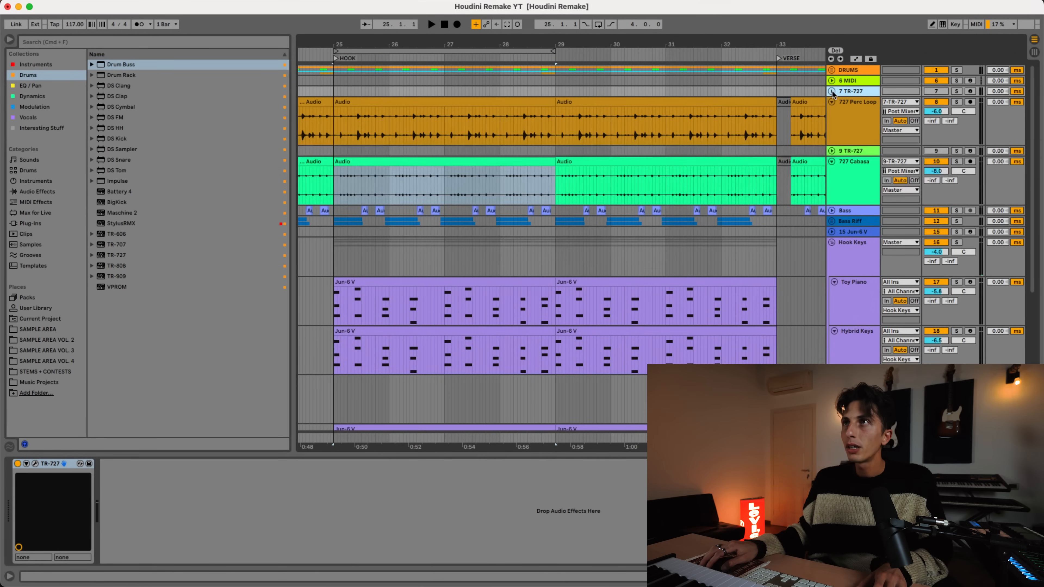
pyautogui.click(833, 92)
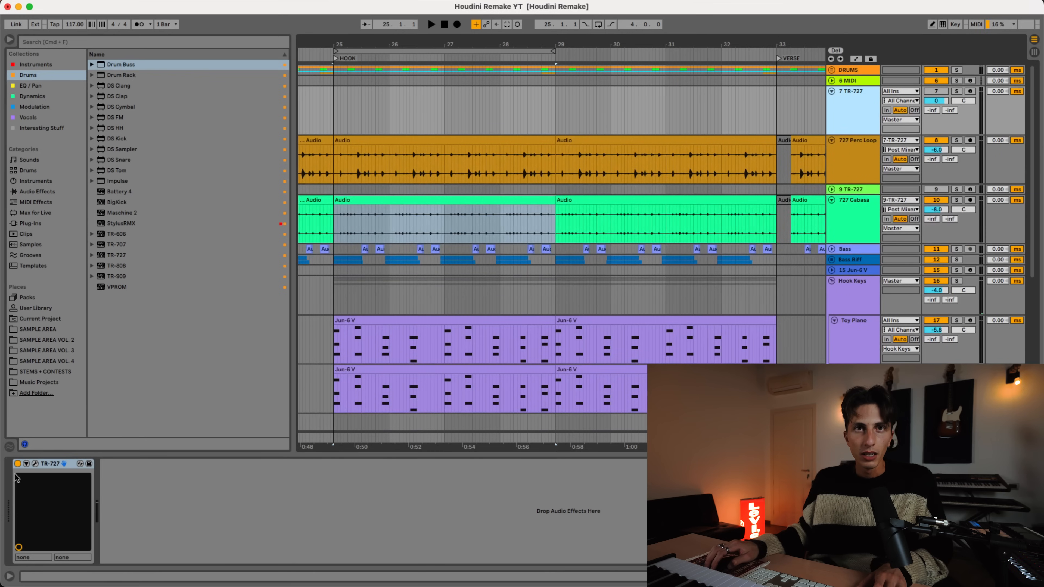
pyautogui.click(35, 464)
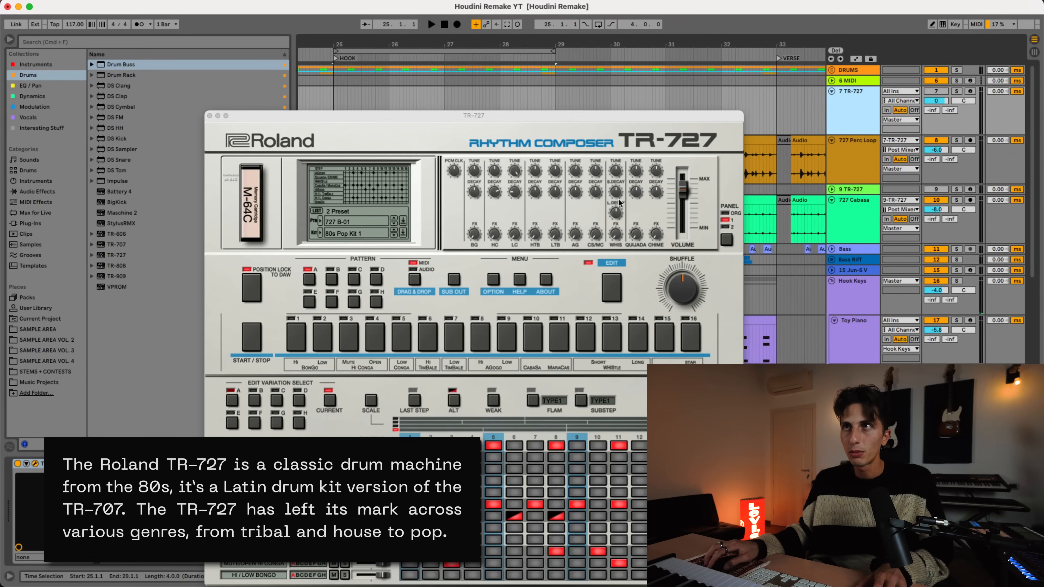
pyautogui.moveTo(526, 110); pyautogui.dragTo(601, 181)
pyautogui.click(333, 119)
pyautogui.moveTo(395, 186); pyautogui.dragTo(337, 27)
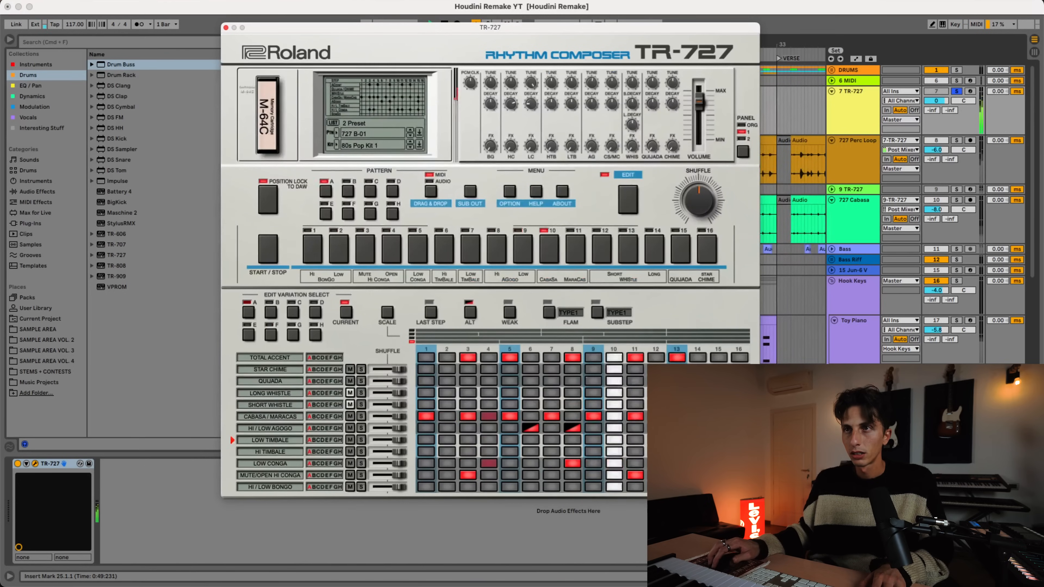
# Open the TR-727 instrument on track 9 and listen to its Cabasa pattern soloed
pyautogui.click(854, 196)
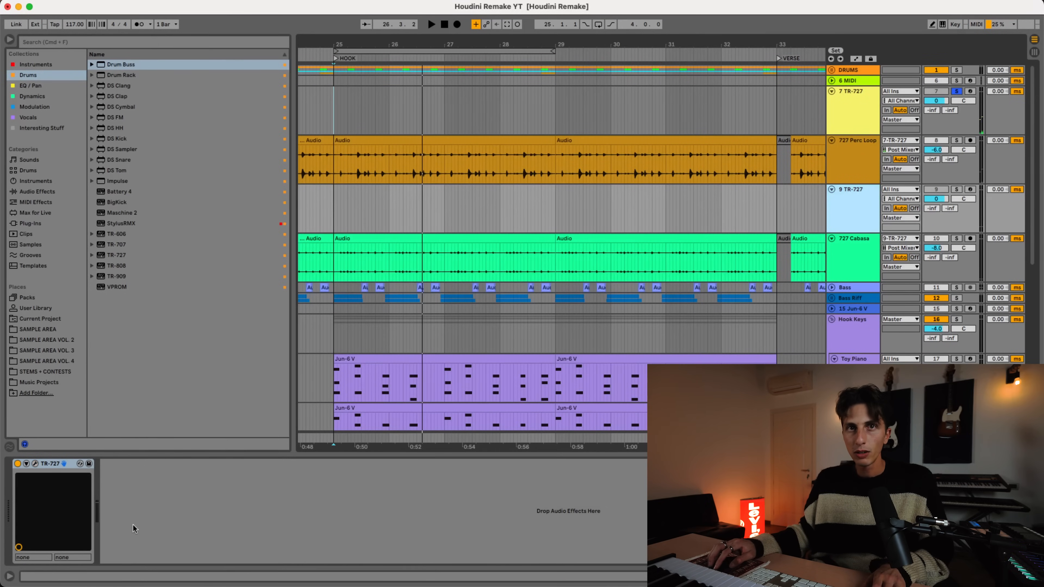
pyautogui.click(35, 464)
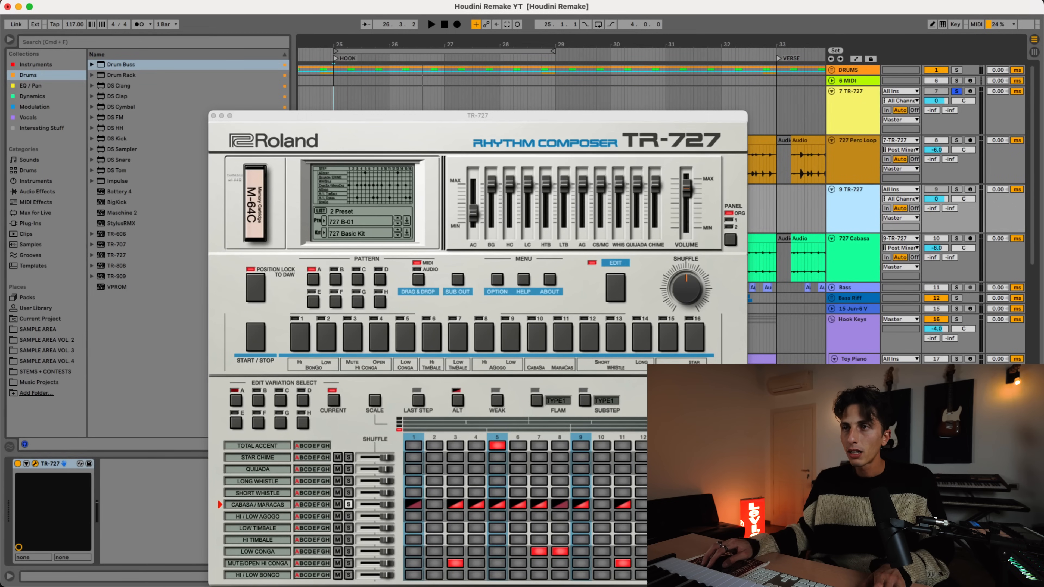
pyautogui.press('space')
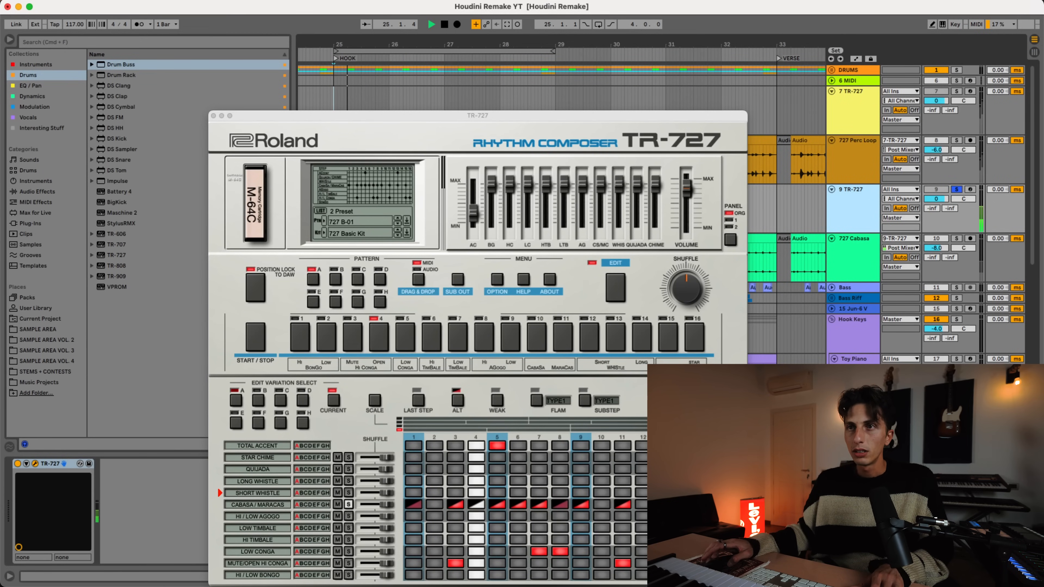
# Solo the DRUMS, Bass and Bass Riff tracks to hear them together with the 727 percussion loops
pyautogui.click(957, 70)
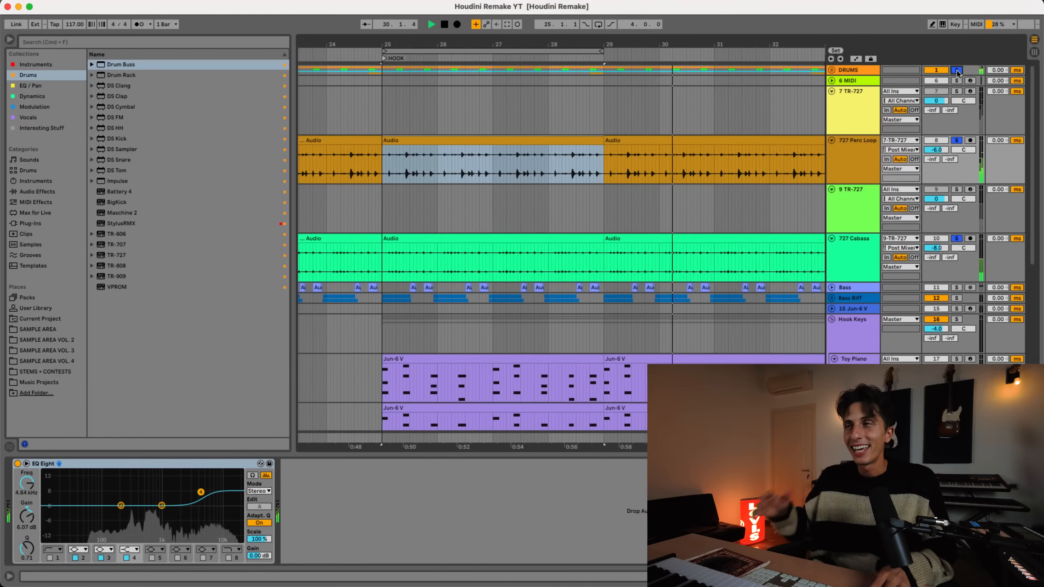
pyautogui.click(957, 286)
pyautogui.click(957, 296)
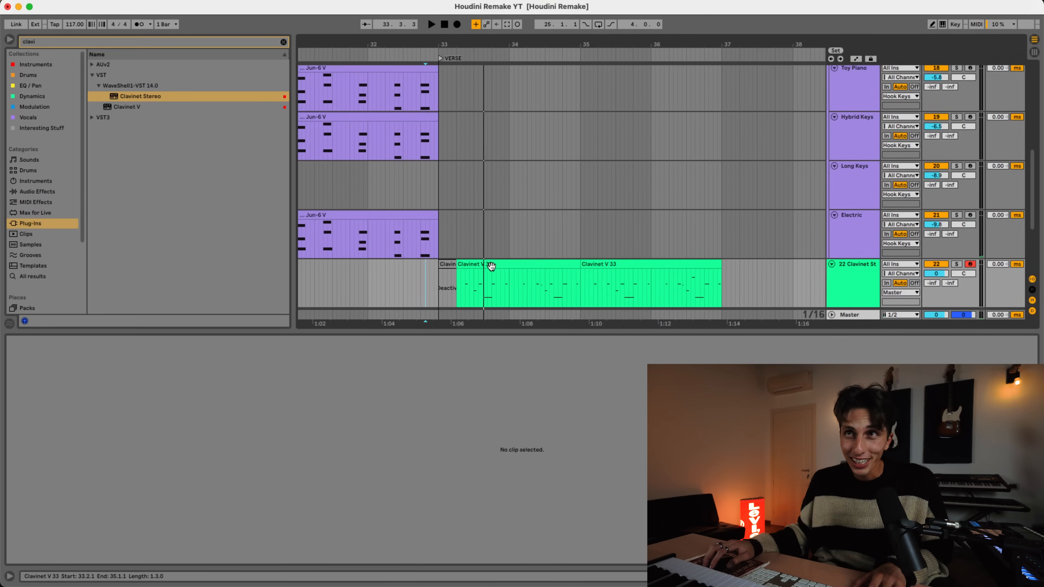
# Listen to the verse Clavinet part and duplicate its second Clavinet V 33 clip
pyautogui.click(397, 288)
pyautogui.press('space')
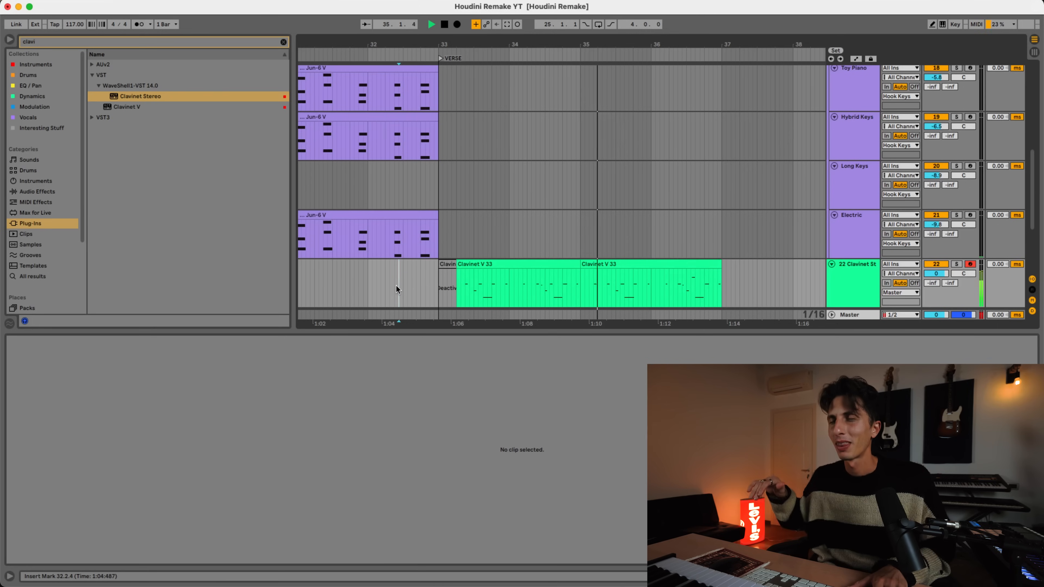
pyautogui.click(503, 266)
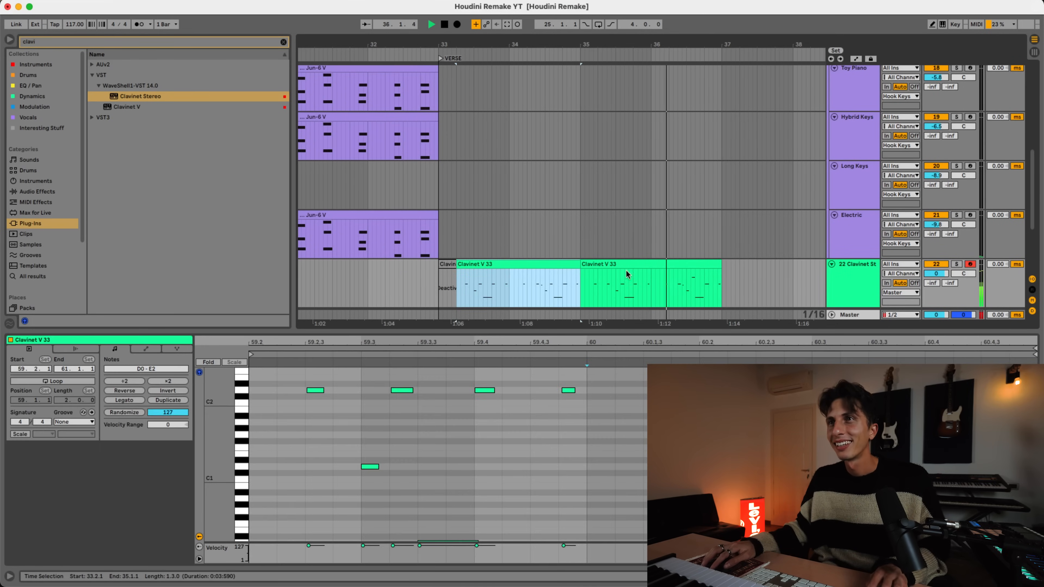
pyautogui.click(626, 266)
pyautogui.press('super+d')
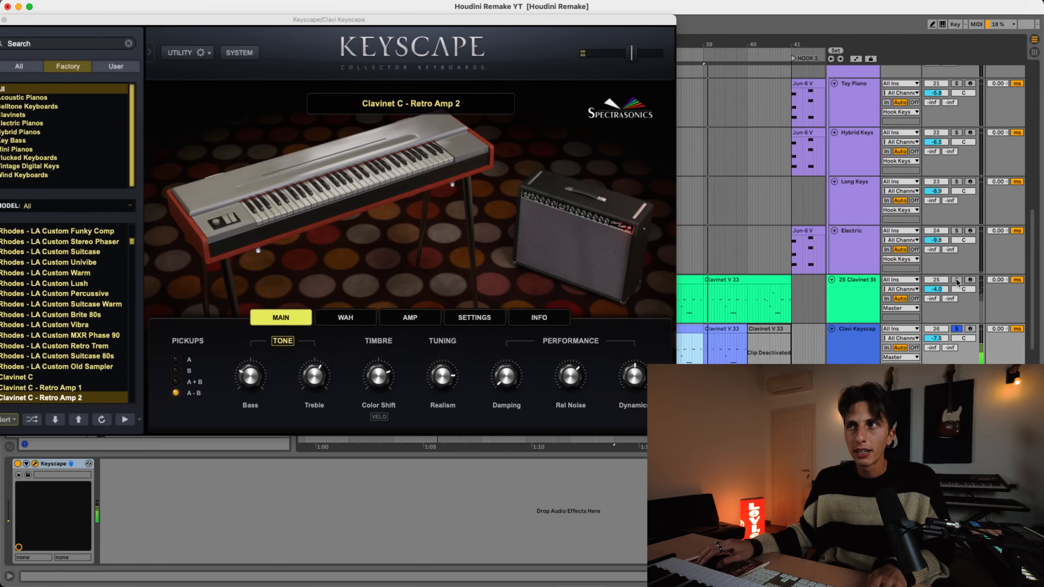
# Compare the Clavinet Stereo and Keyscape layers, listen to the Juno Clavi clip and view its Jun-6 V Pizzicato sound
pyautogui.keyDown('super'); pyautogui.click(957, 281); pyautogui.keyUp('super')
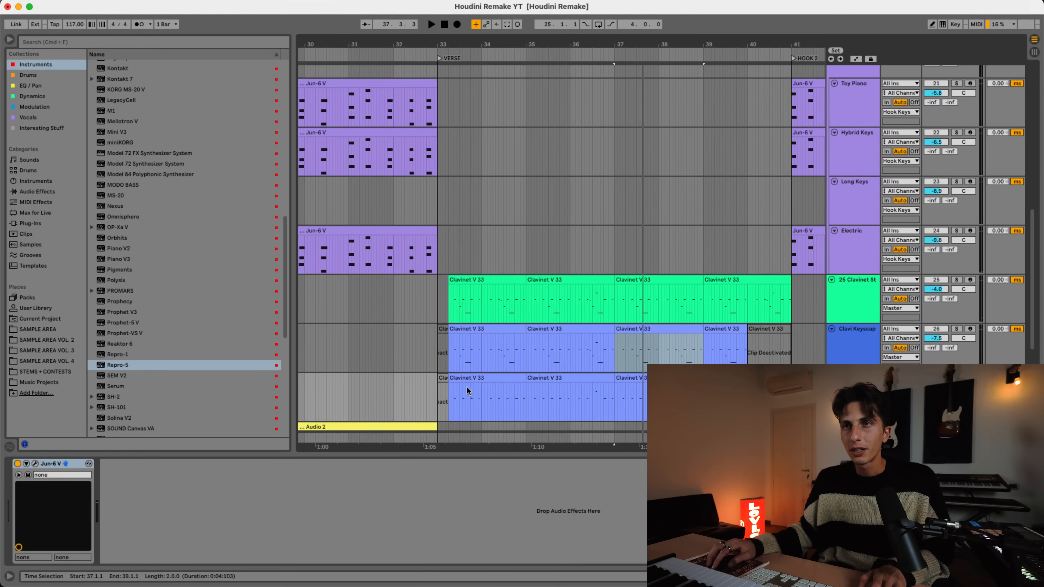
pyautogui.click(469, 379)
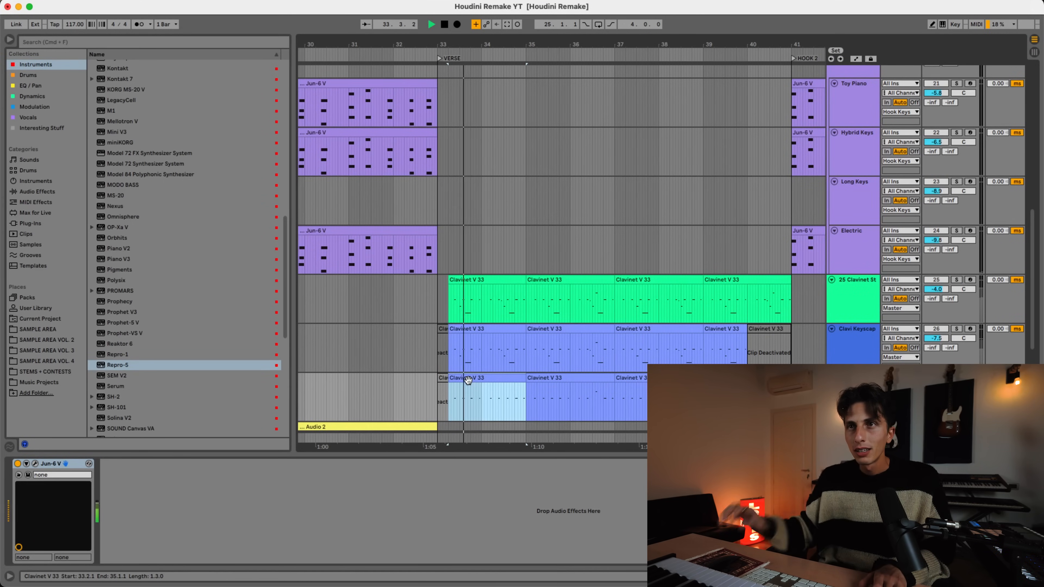
pyautogui.click(35, 465)
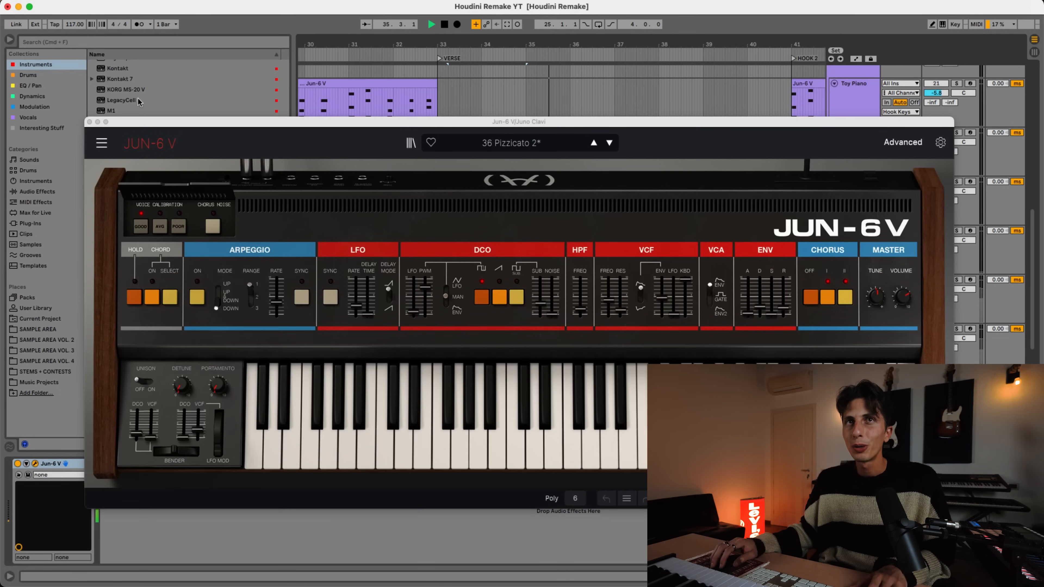
pyautogui.click(89, 122)
pyautogui.press('space')
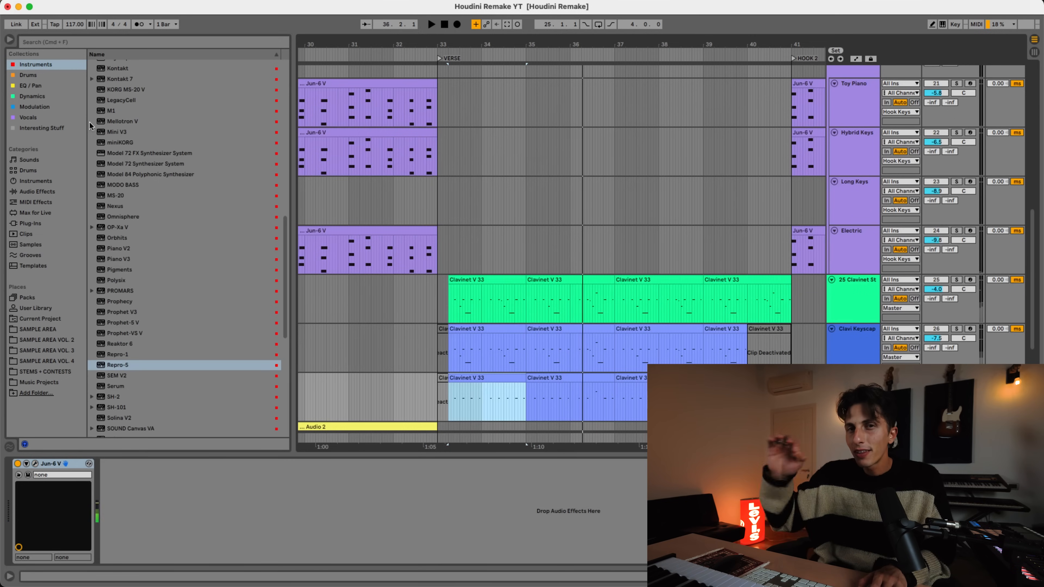
# Listen to the Clavinet Stereo, Clavi Keyscape and Juno Clavi tracks soloed, group them and browse the Dynamics collection
pyautogui.click(836, 313)
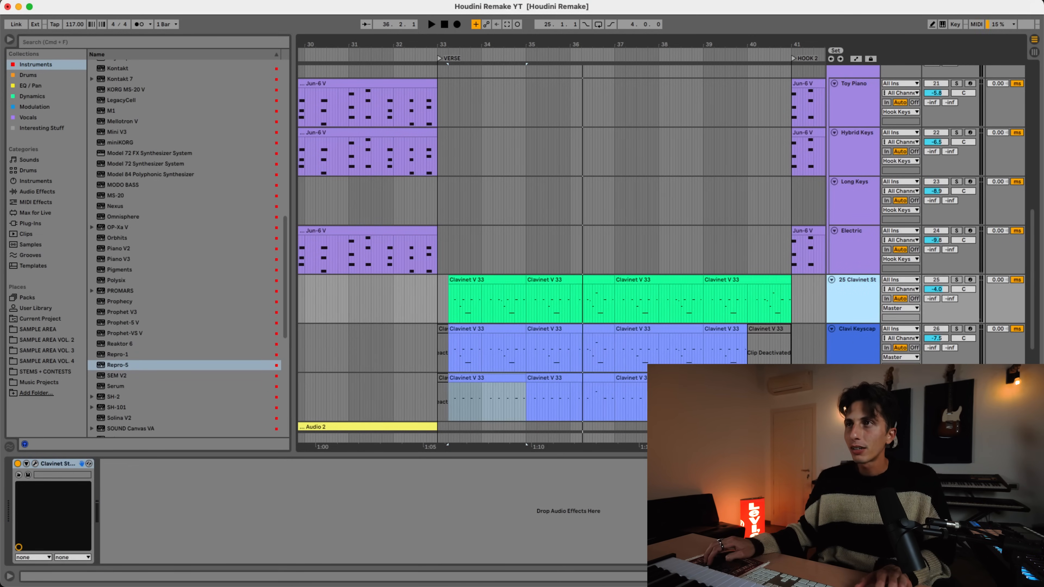
pyautogui.keyDown('shift'); pyautogui.click(841, 395); pyautogui.keyUp('shift')
pyautogui.press('s')
pyautogui.press('space')
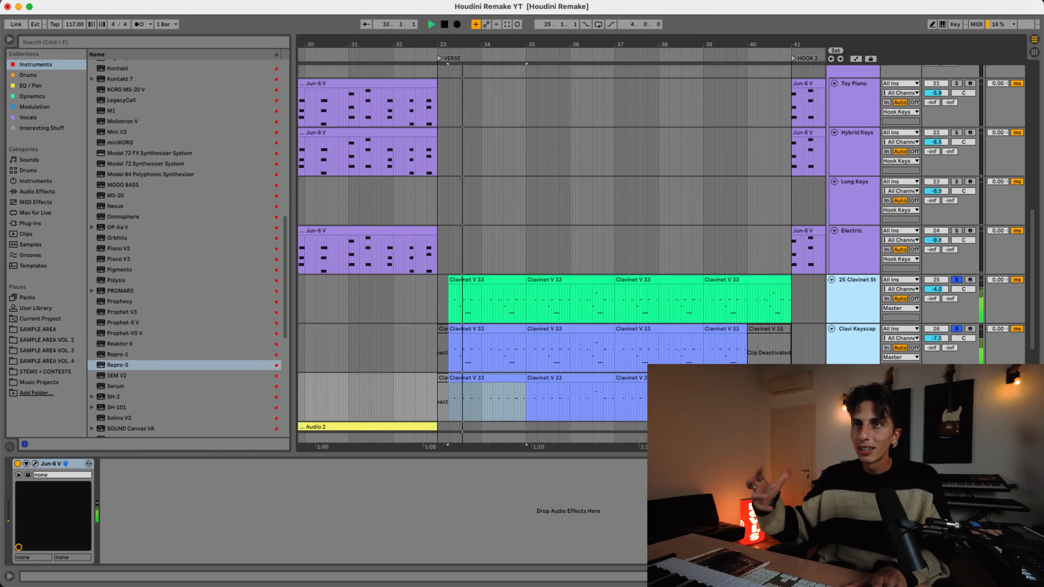
pyautogui.press('super+g')
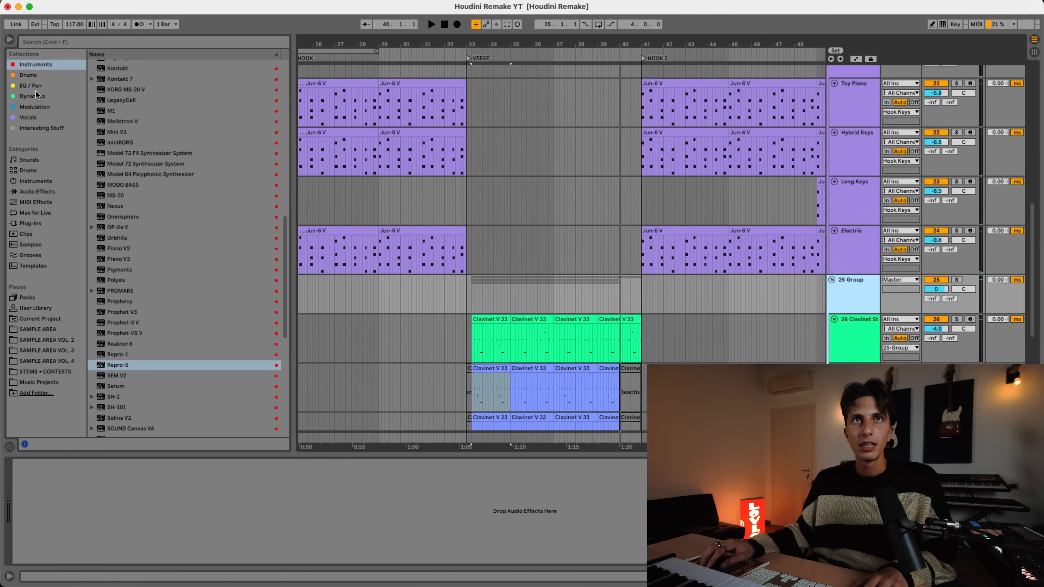
pyautogui.click(32, 96)
pyautogui.scroll(5, 150, 158)
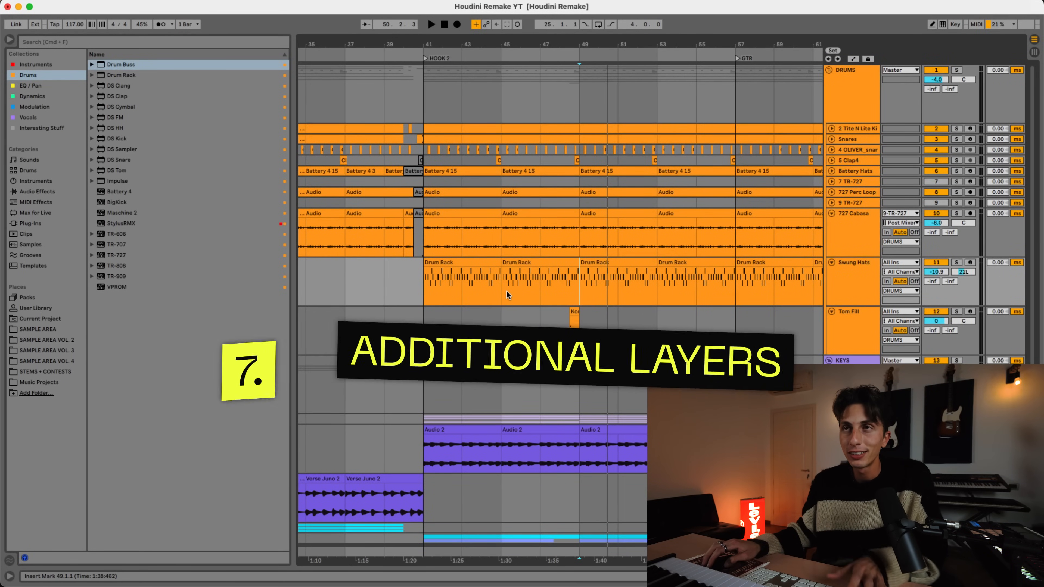
# Solo the Swung Hats track and examine its first Drum Rack clip at Hook 2
pyautogui.click(439, 281)
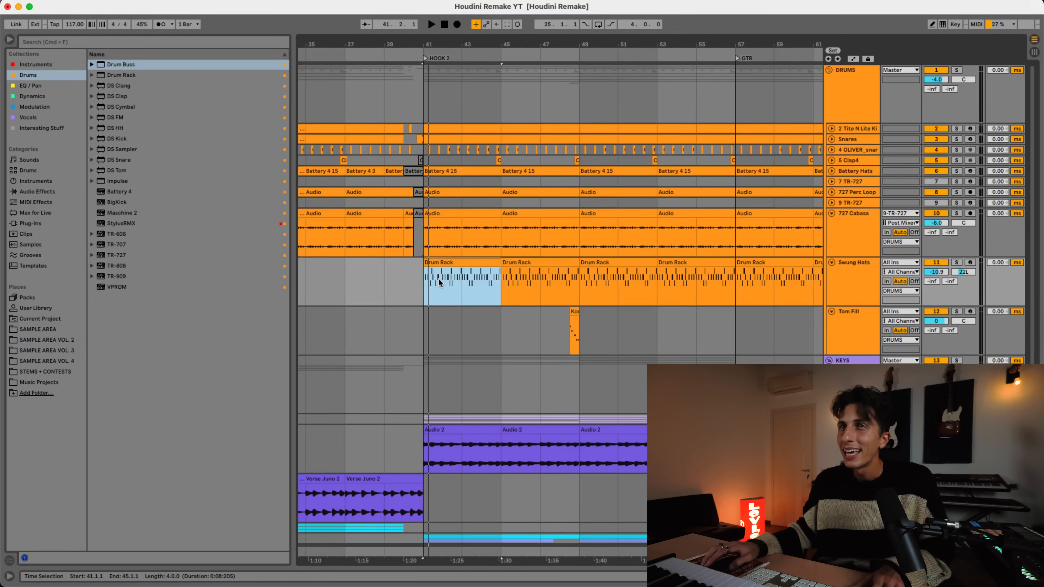
pyautogui.moveTo(430, 44); pyautogui.dragTo(431, 230)
pyautogui.press('s')
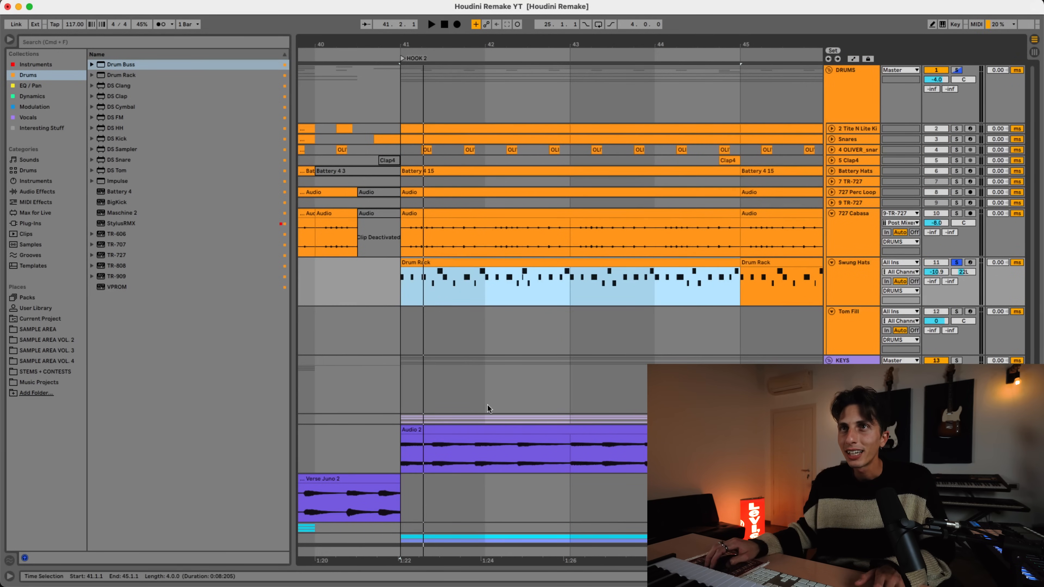
pyautogui.doubleClick(451, 263)
pyautogui.click(377, 448)
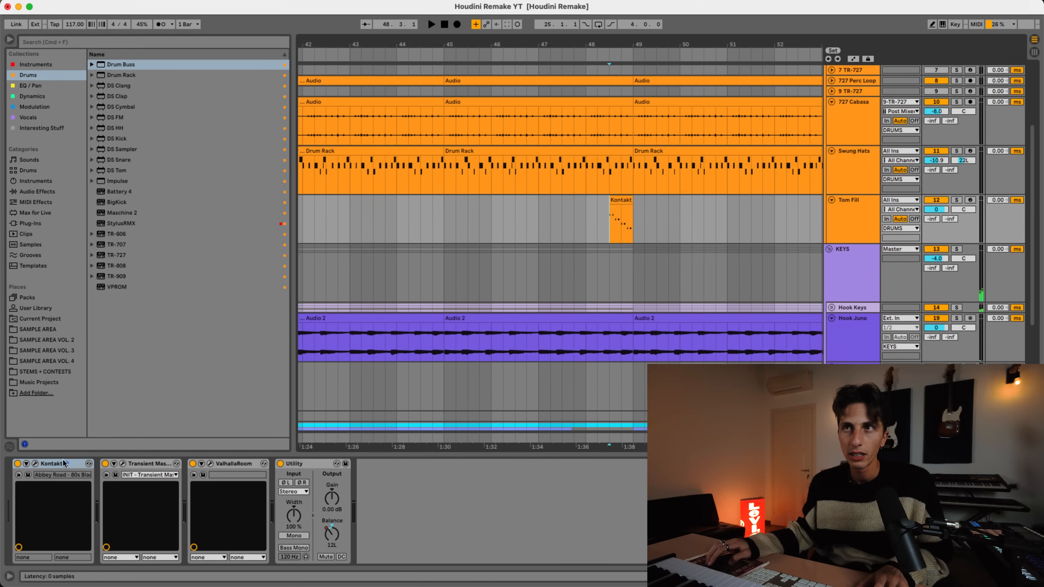
# View the Abbey Road 80s Black Kit's options and drums pages in the Tom Fill track's Kontakt, and close it
pyautogui.click(35, 463)
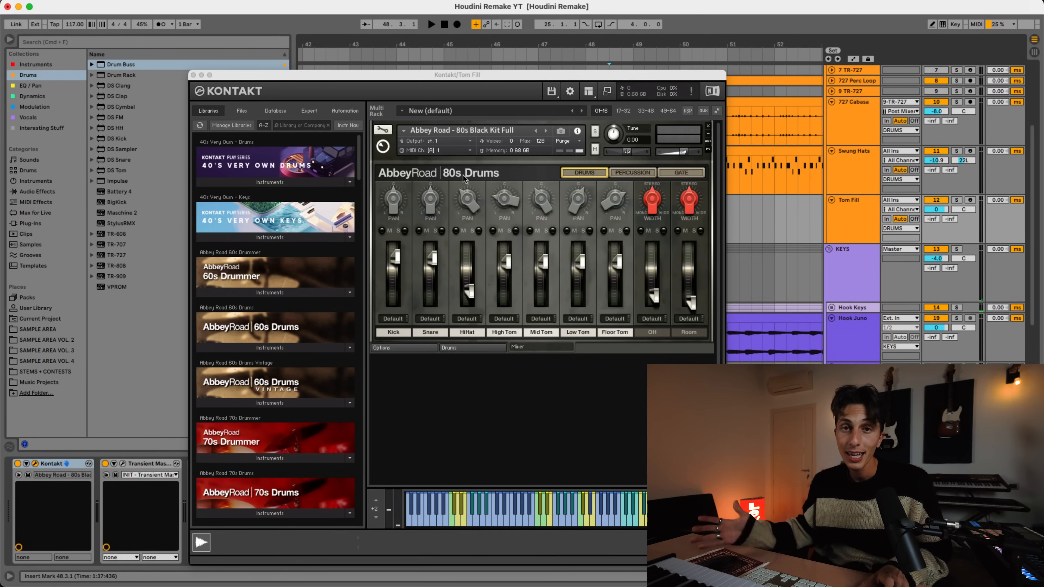
pyautogui.click(411, 349)
pyautogui.click(456, 350)
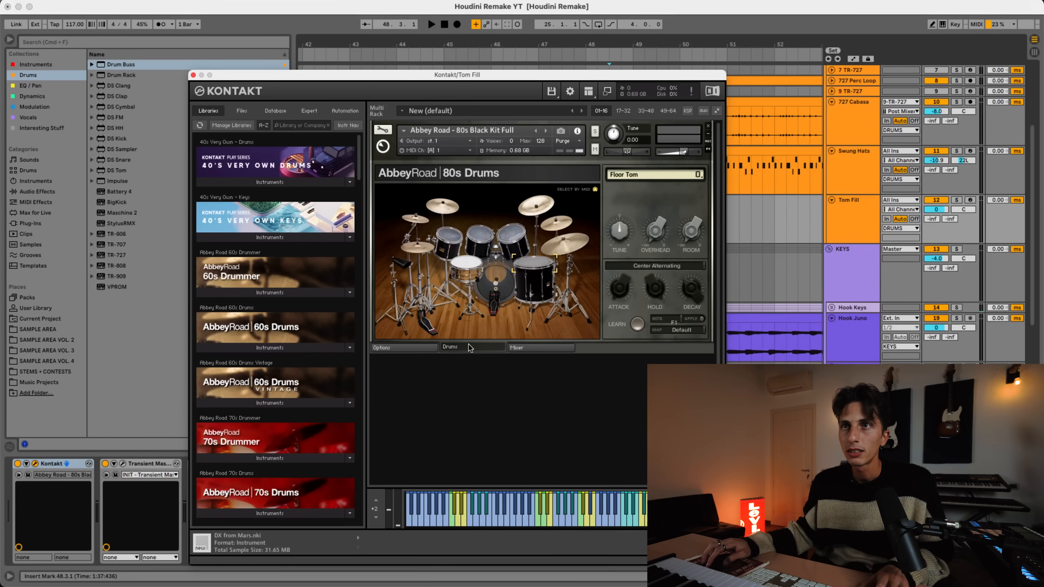
pyautogui.click(193, 75)
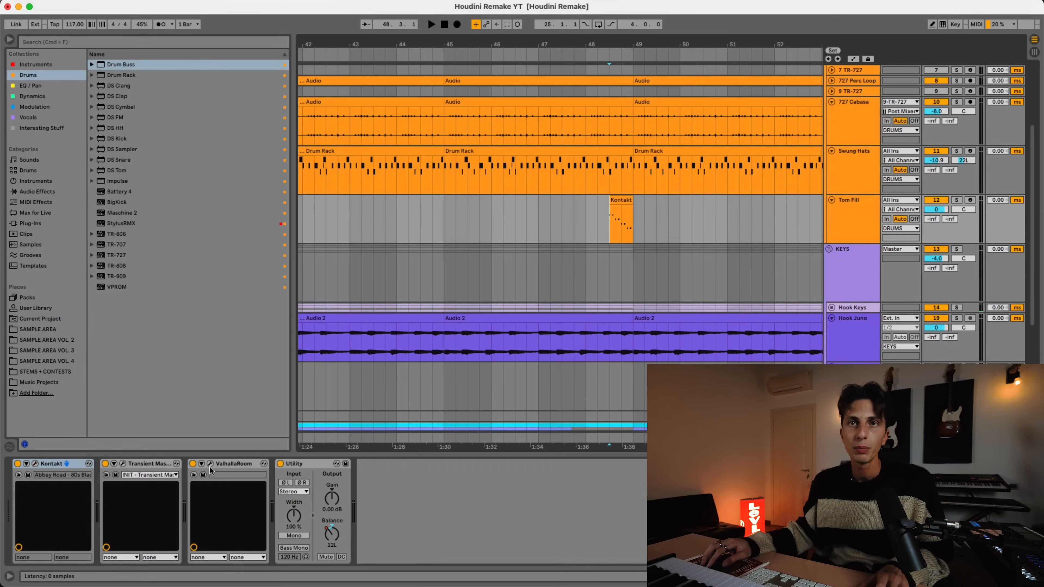
# View the Tom Fill track's ValhallaRoom reverb and listen to the Kontakt tom fill clip before Hook 2's second half
pyautogui.click(211, 464)
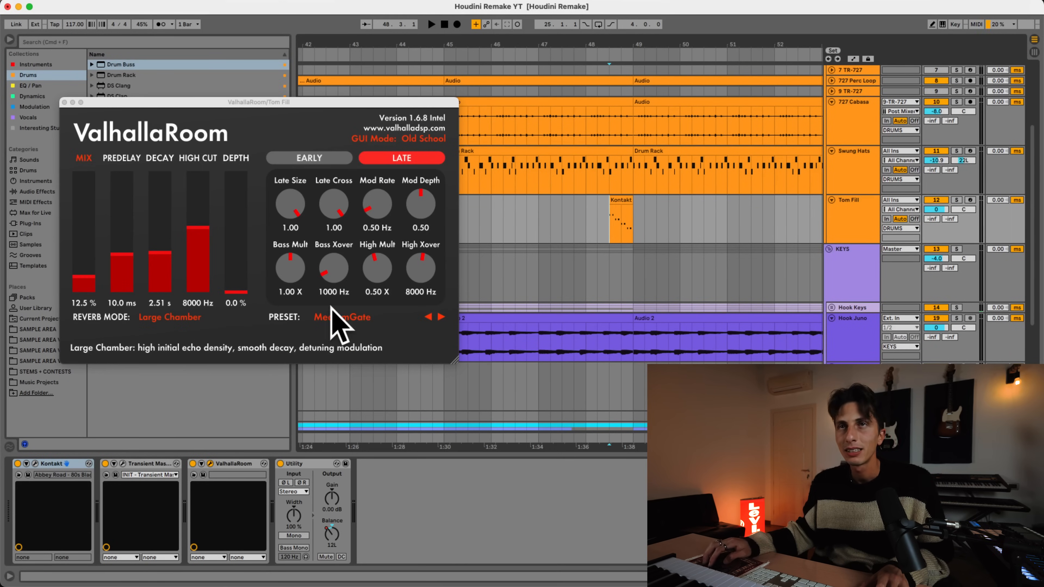
pyautogui.press('space')
pyautogui.click(617, 204)
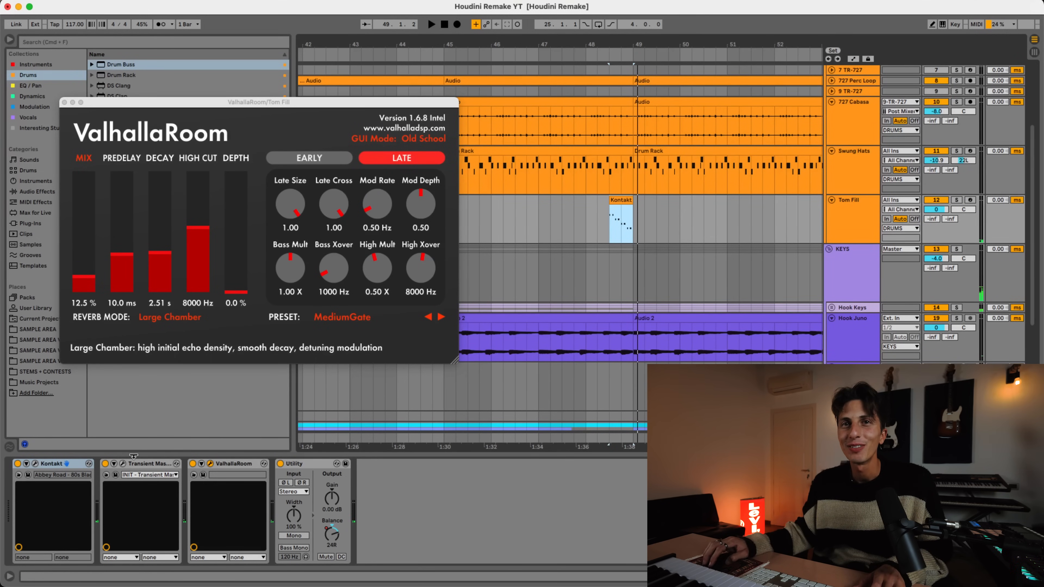
pyautogui.press('space')
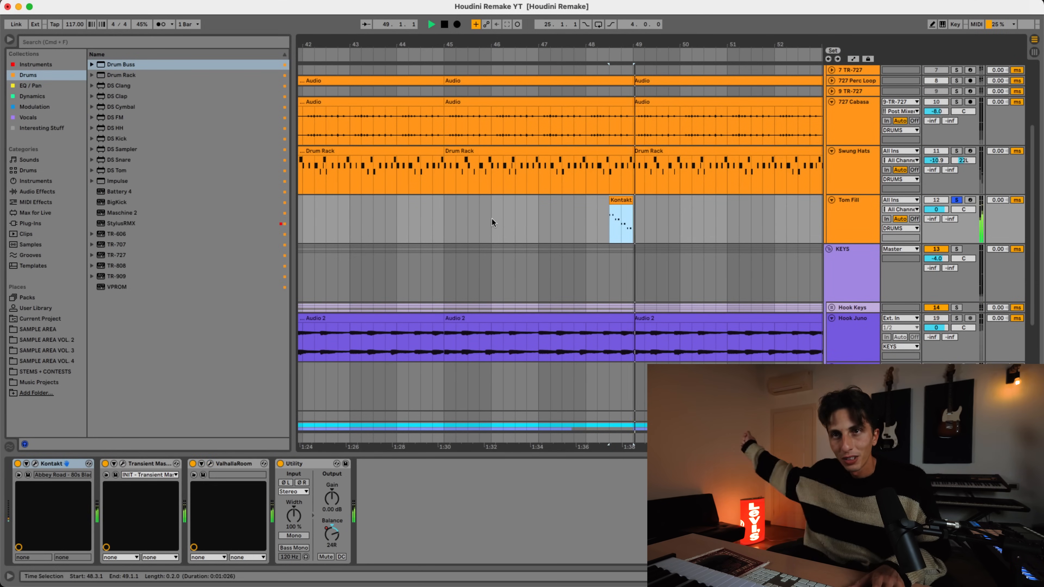
pyautogui.press('space')
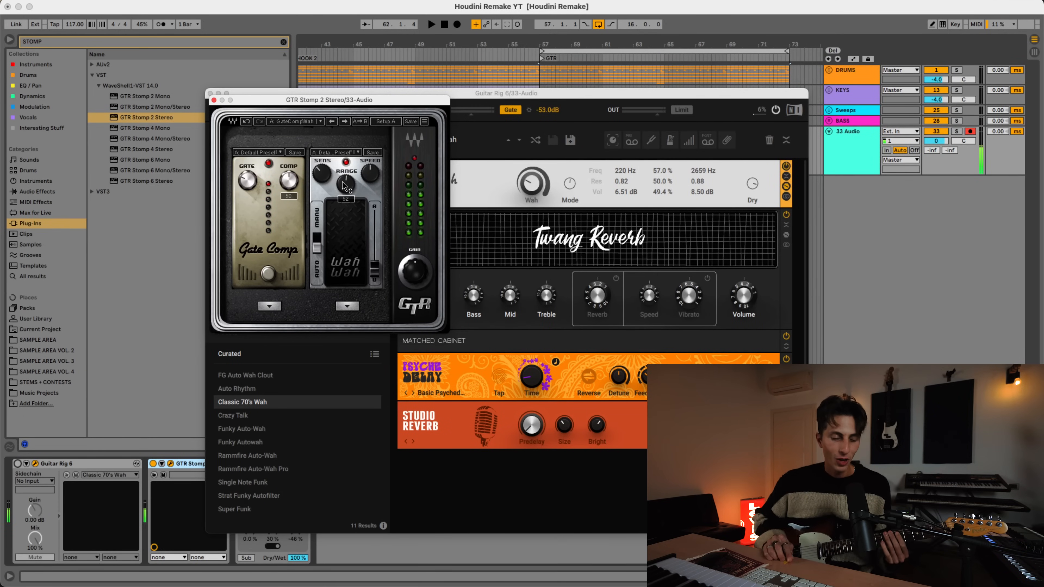
# Close the GTR Stomp 2 Stereo and Guitar Rig 6 windows on the guitar audio track
pyautogui.click(214, 101)
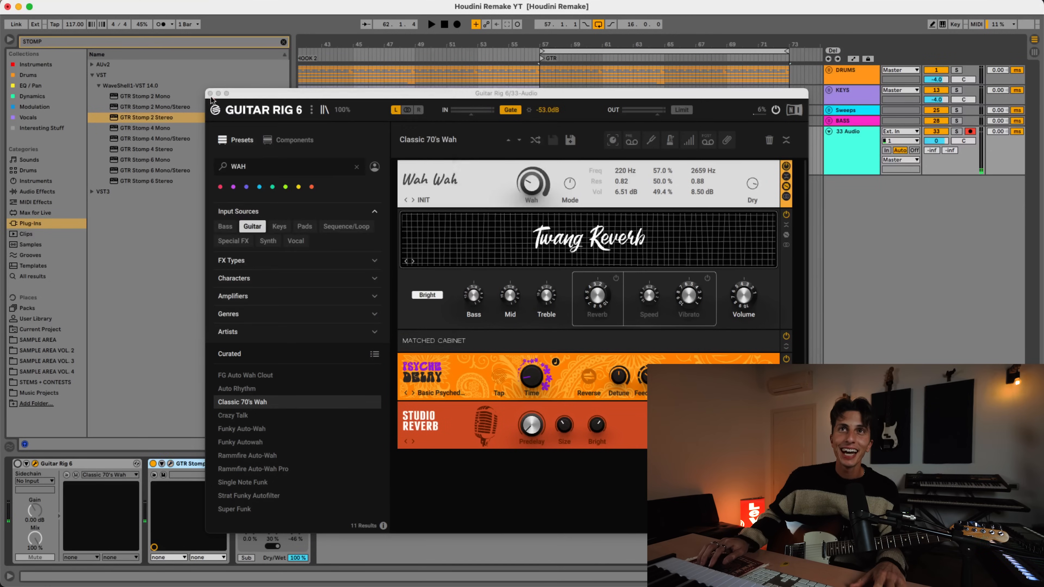
pyautogui.click(211, 94)
pyautogui.click(512, 150)
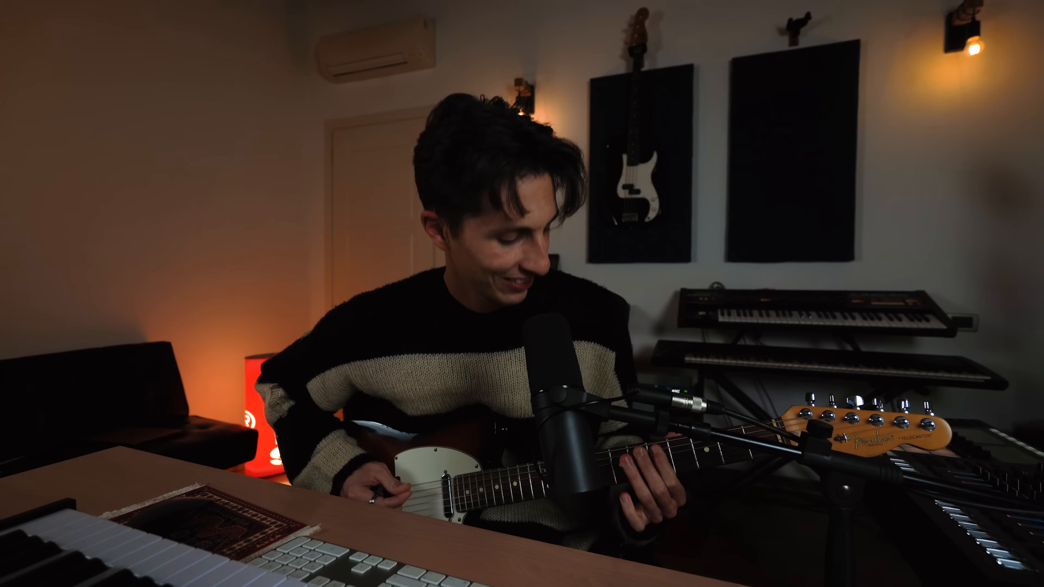